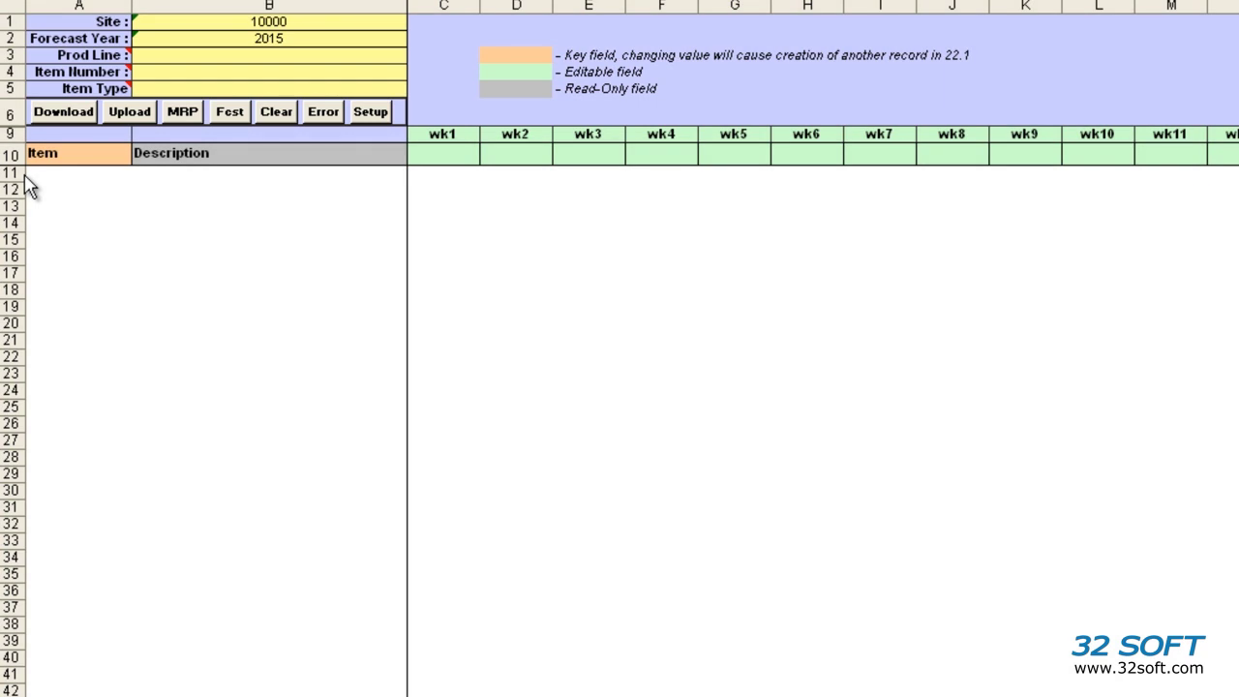
Select the TEST database in the loader's Setup and acknowledge the 'DATABASE TEST Selected' message
{"action": "left_click", "coordinate": [372, 111]}
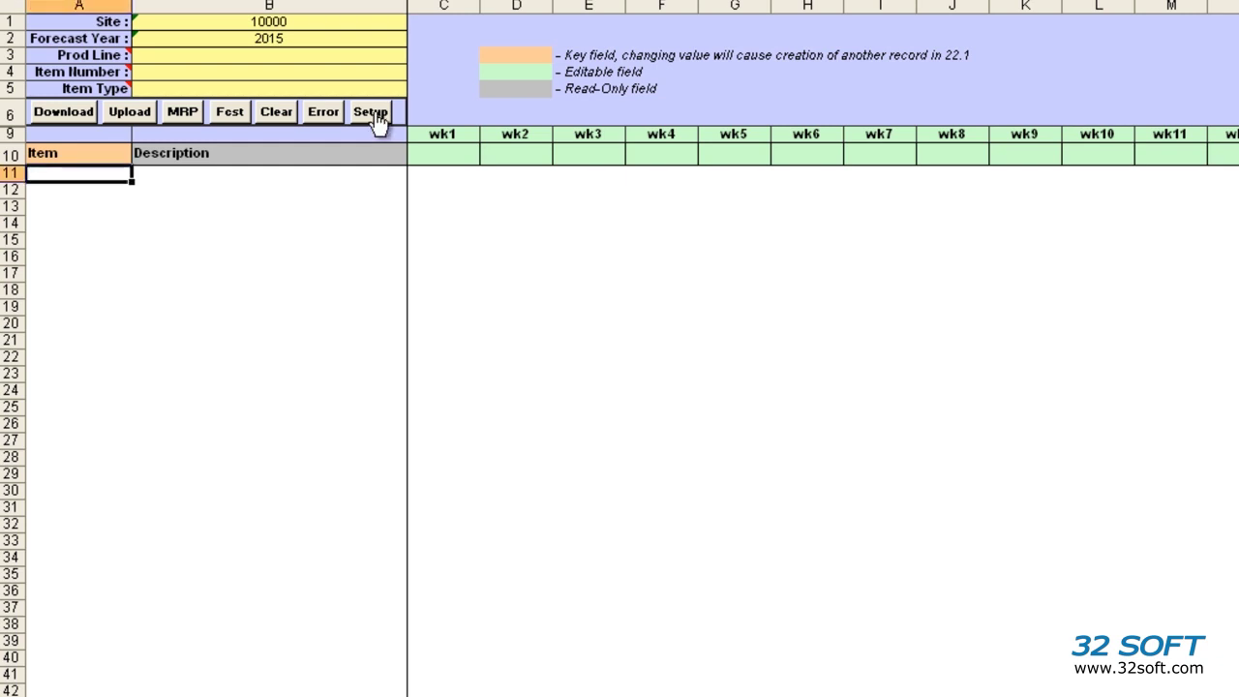
{"action": "left_click", "coordinate": [747, 312]}
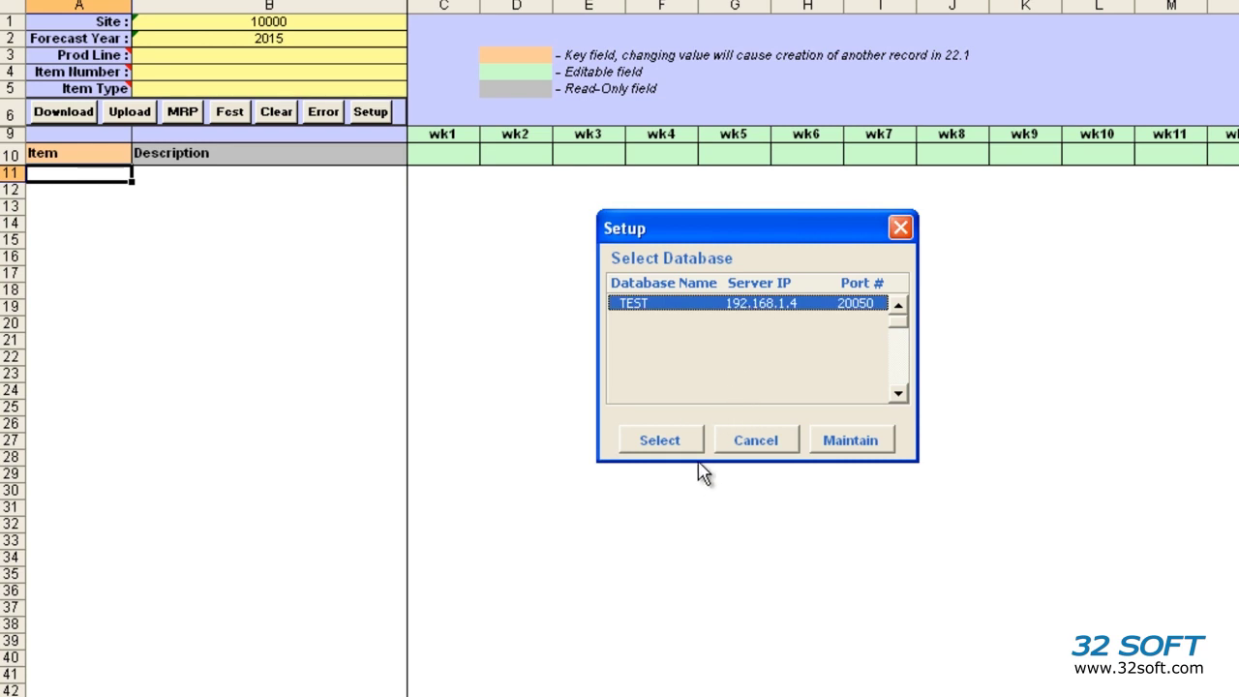
{"action": "left_click", "coordinate": [677, 442]}
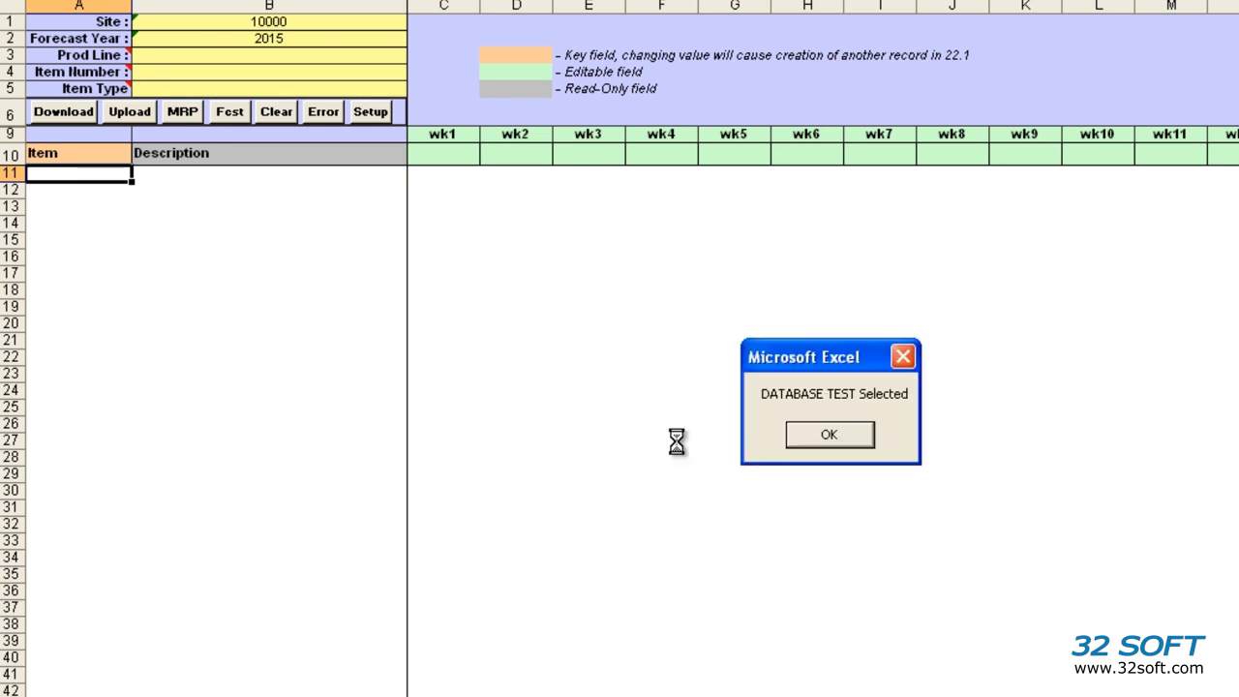
{"action": "left_click", "coordinate": [834, 438]}
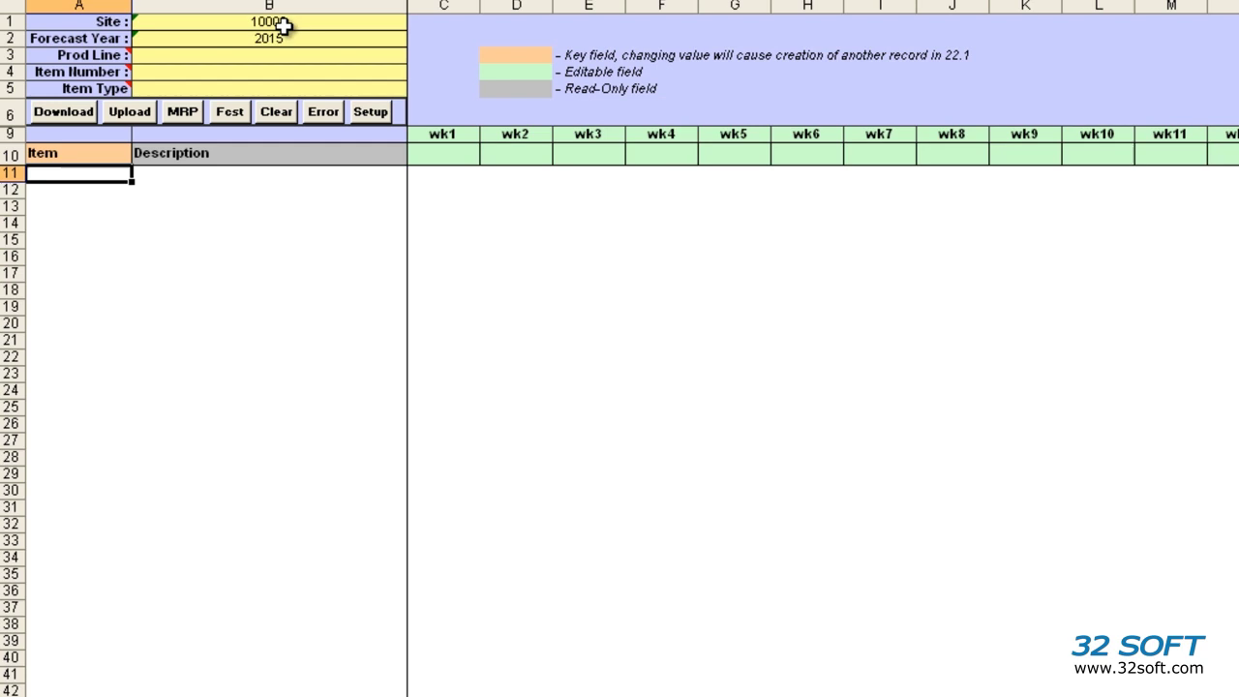
Select the site 10000 and forecast year 2015 values and start the QAD download
{"action": "left_click_drag", "start_coordinate": [285, 23], "coordinate": [294, 45]}
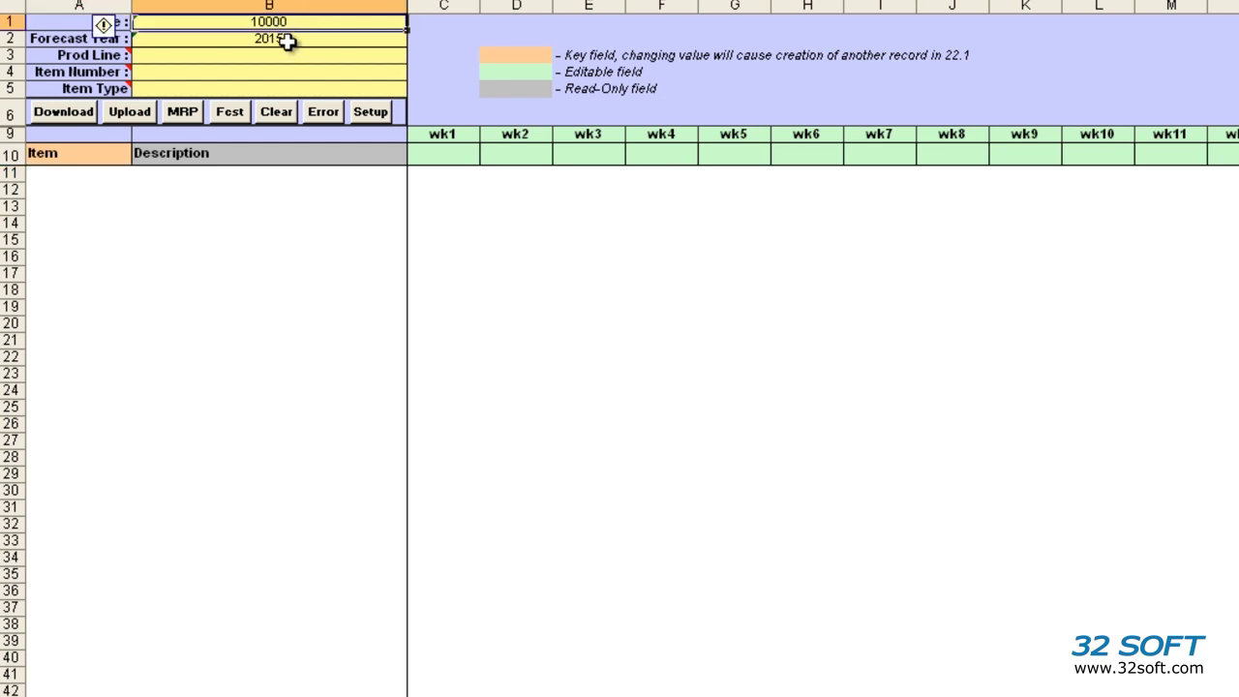
{"action": "left_click", "coordinate": [287, 40]}
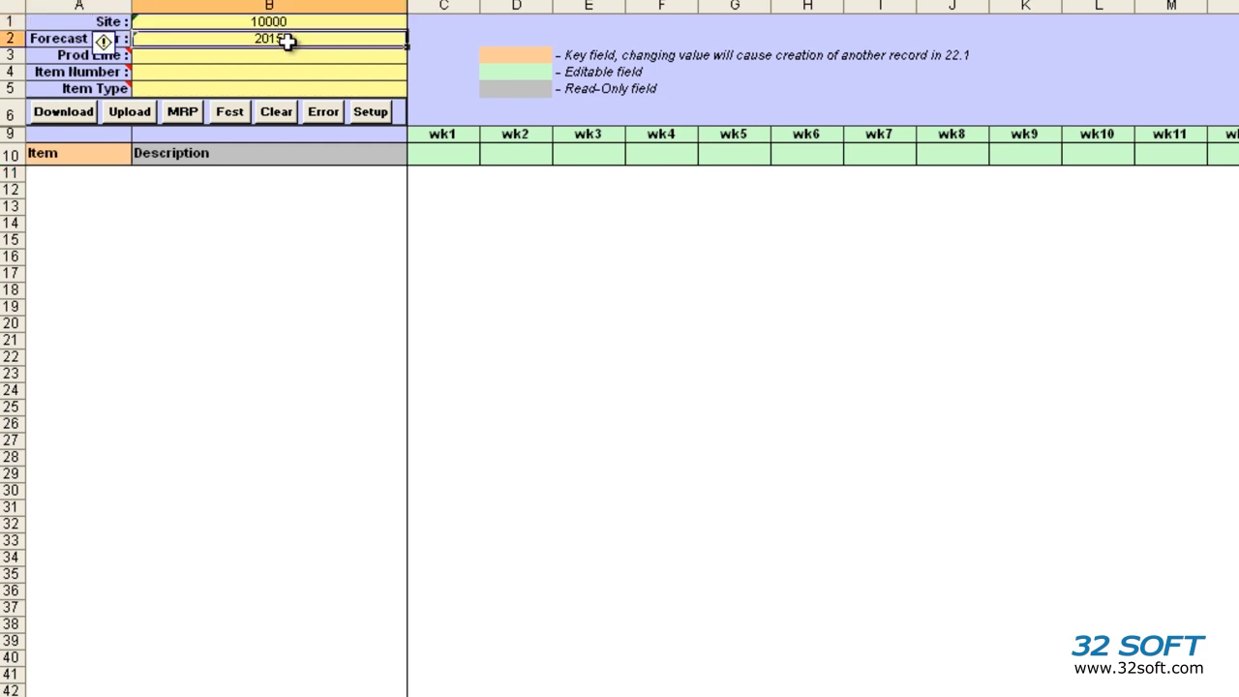
{"action": "left_click", "coordinate": [68, 111]}
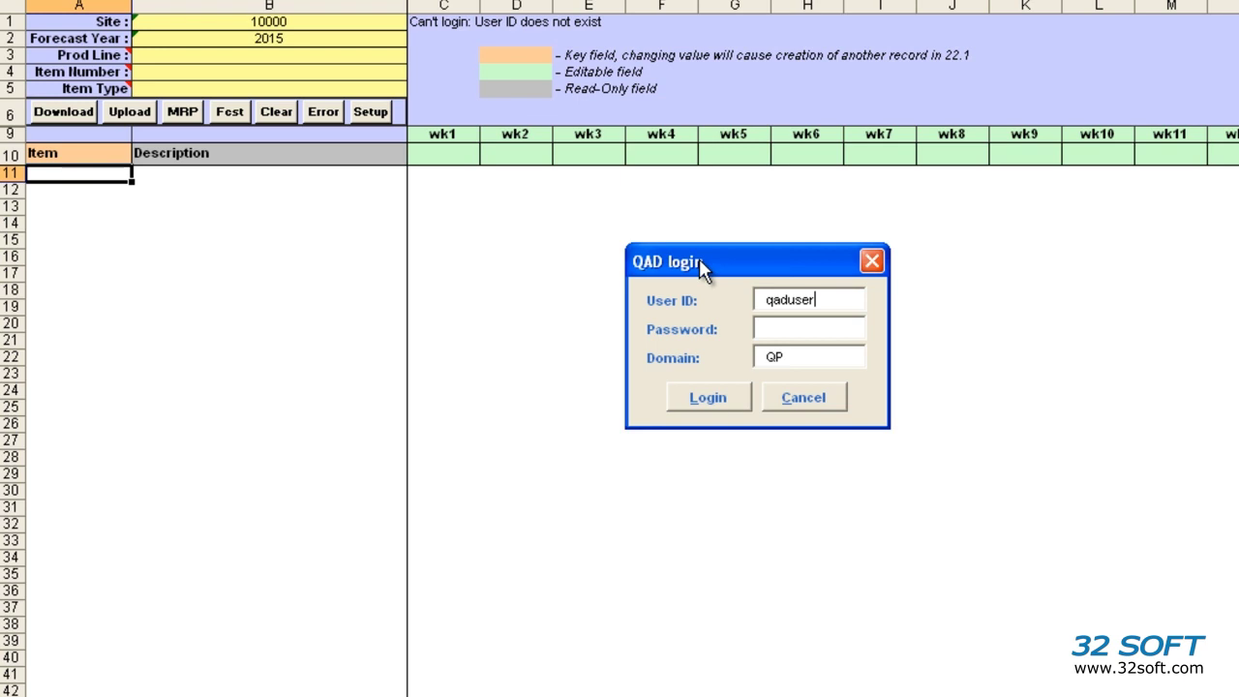
Log in to QAD with user ID mfg and the account password
{"action": "left_click_drag", "start_coordinate": [837, 300], "coordinate": [761, 294]}
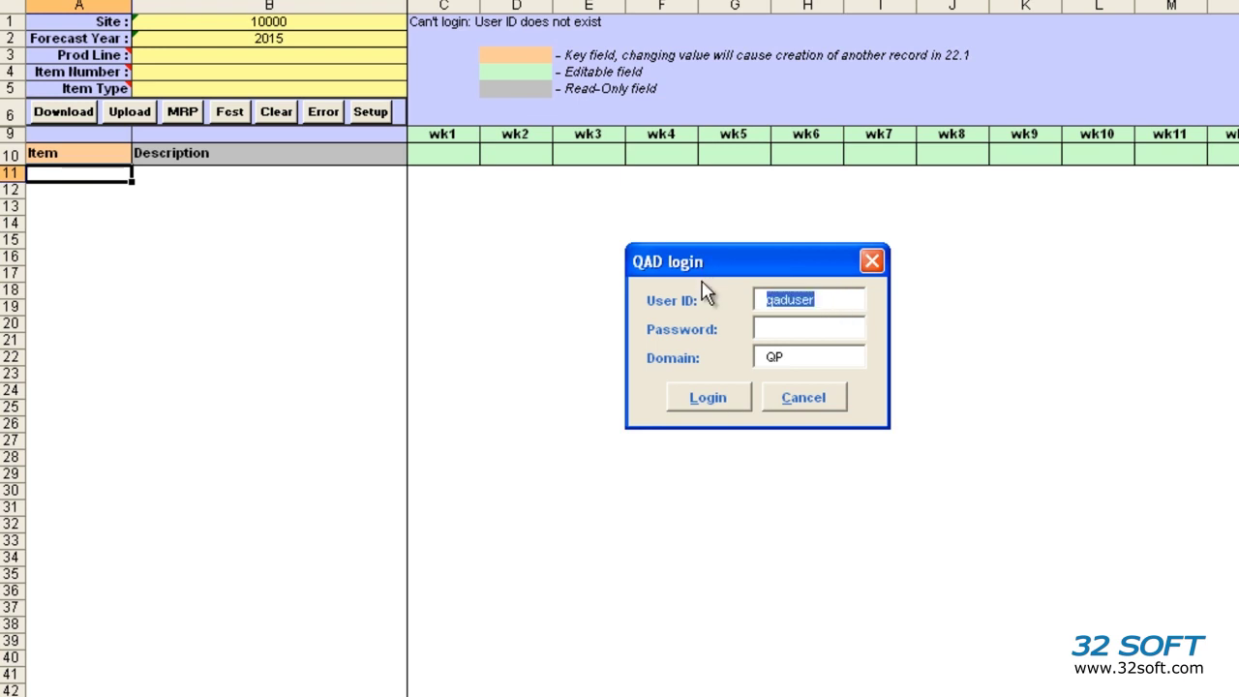
{"action": "type", "text": "mfg"}
{"action": "key", "text": "Tab"}
{"action": "type", "text": "****"}
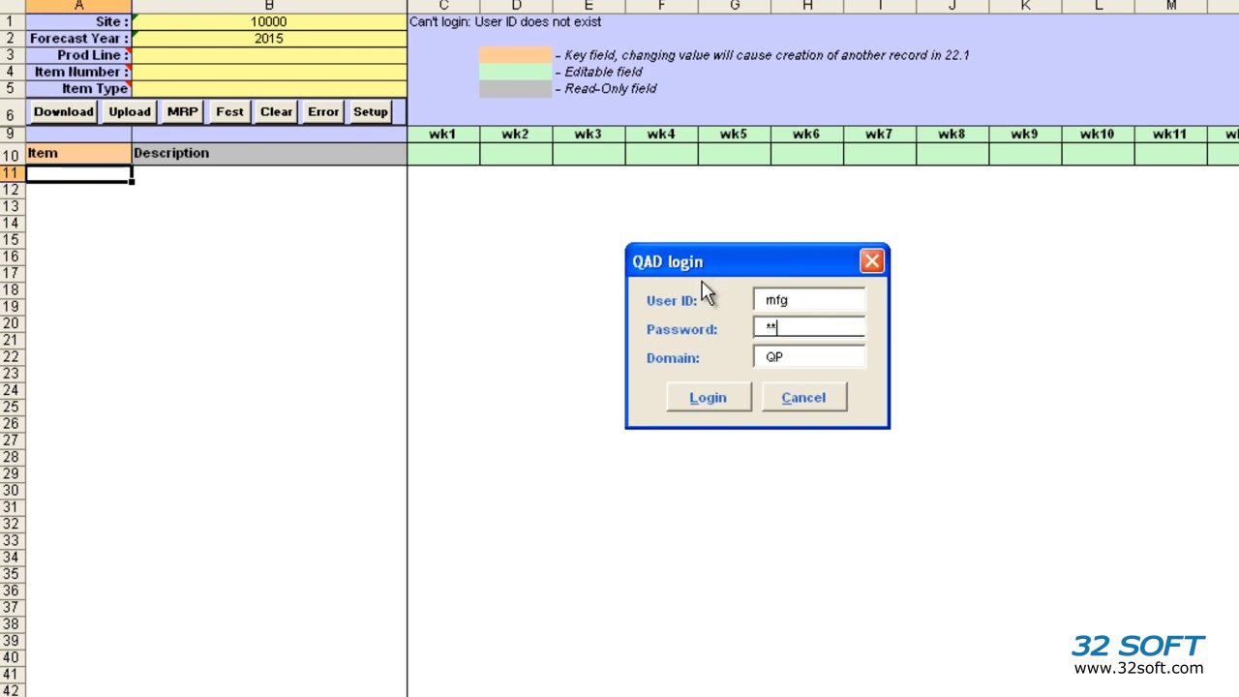
{"action": "type", "text": "**"}
{"action": "key", "text": "Tab"}
{"action": "key", "text": "Tab"}
{"action": "key", "text": "Return"}
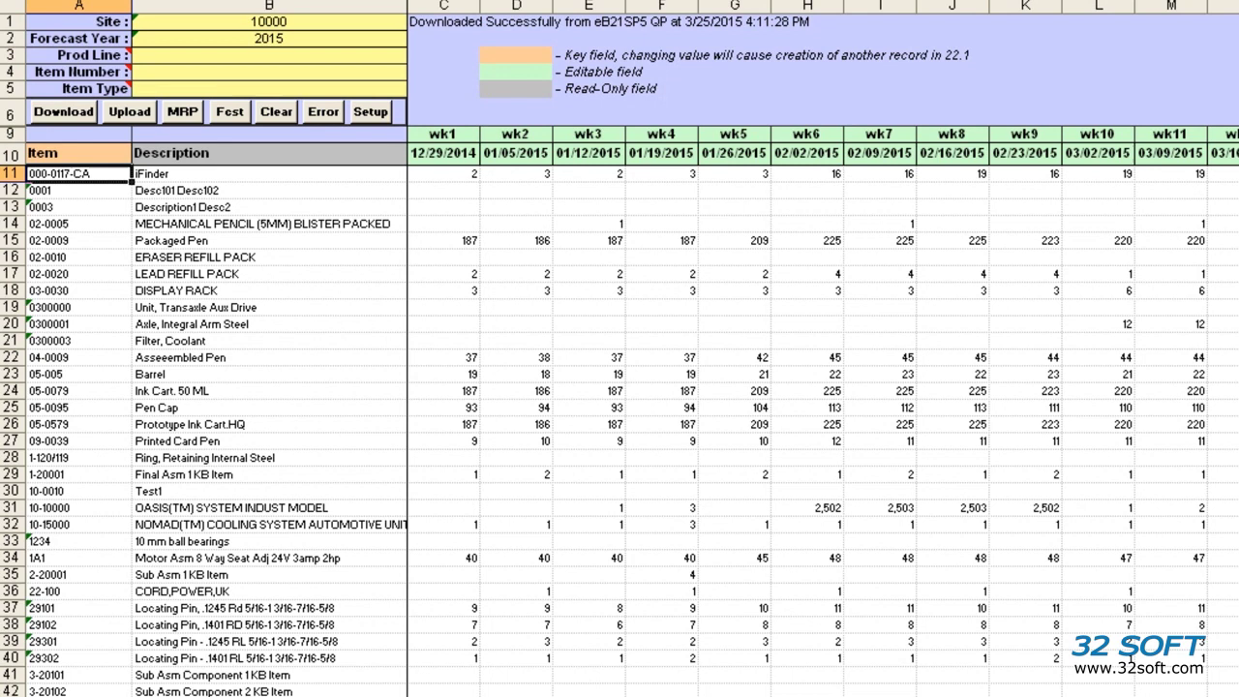
{"action": "scroll", "coordinate": [822, 407], "scroll_direction": "right", "scroll_amount": 10}
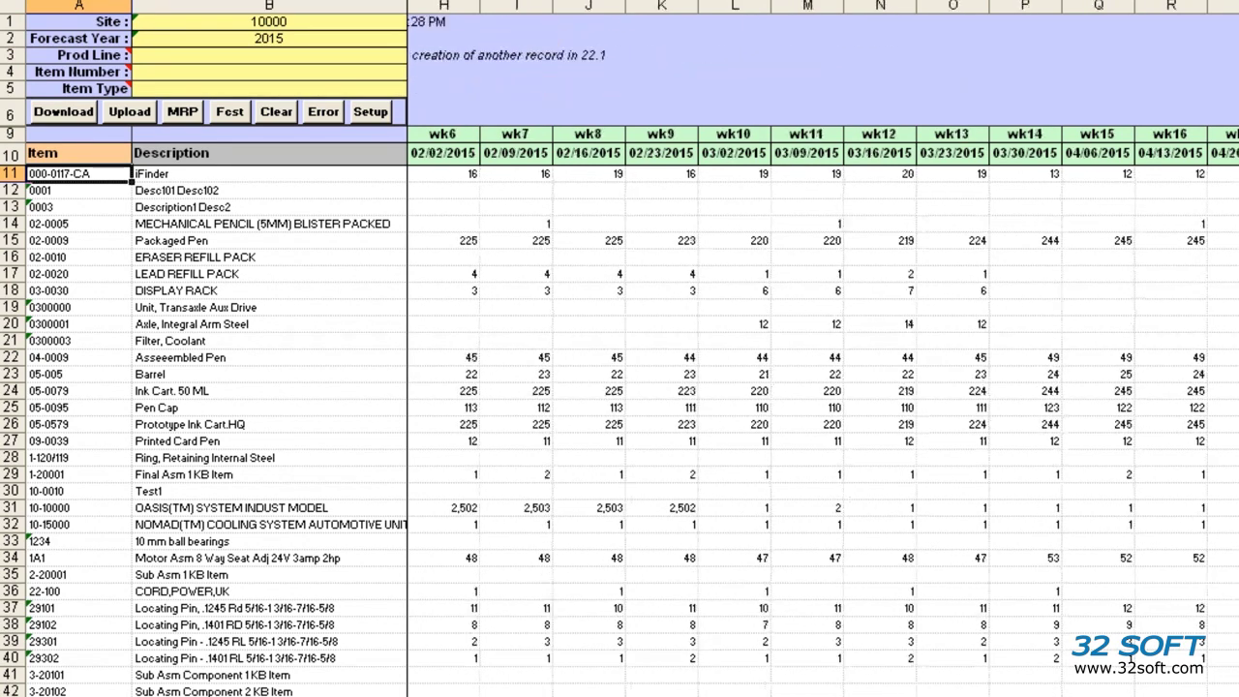
{"action": "scroll", "coordinate": [823, 407], "scroll_direction": "right", "scroll_amount": 9}
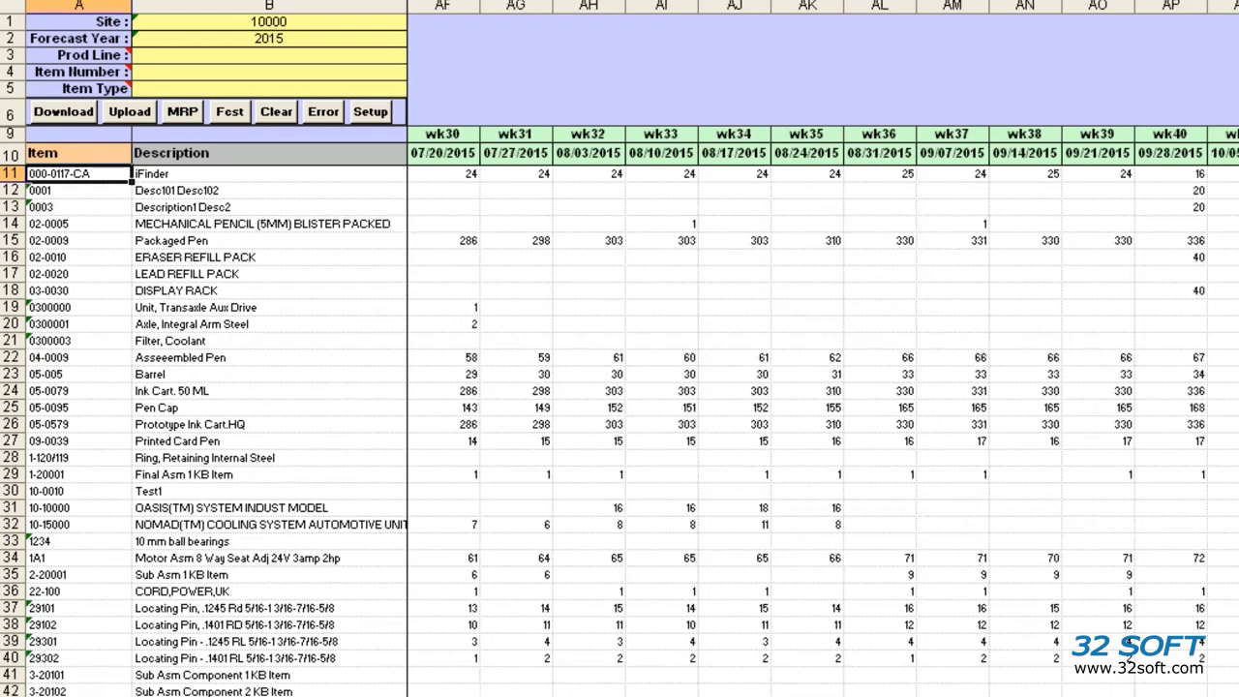
{"action": "scroll", "coordinate": [822, 407], "scroll_direction": "right", "scroll_amount": 2}
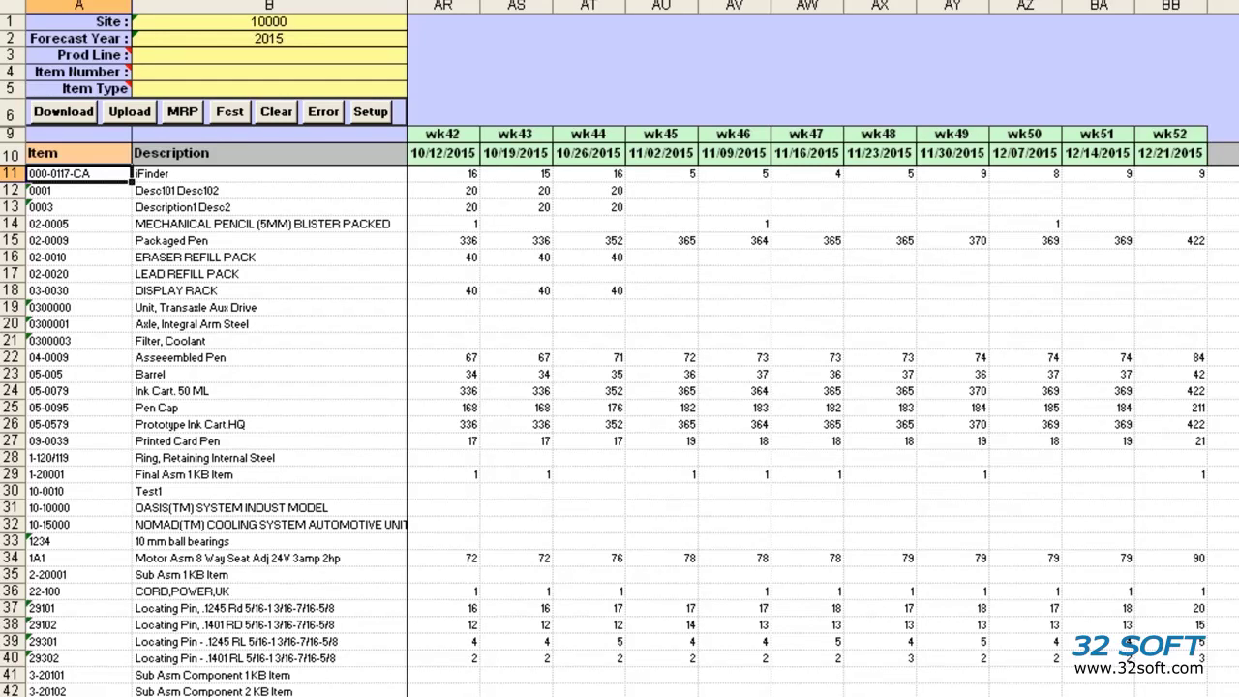
{"action": "scroll", "coordinate": [823, 407], "scroll_direction": "left", "scroll_amount": 15}
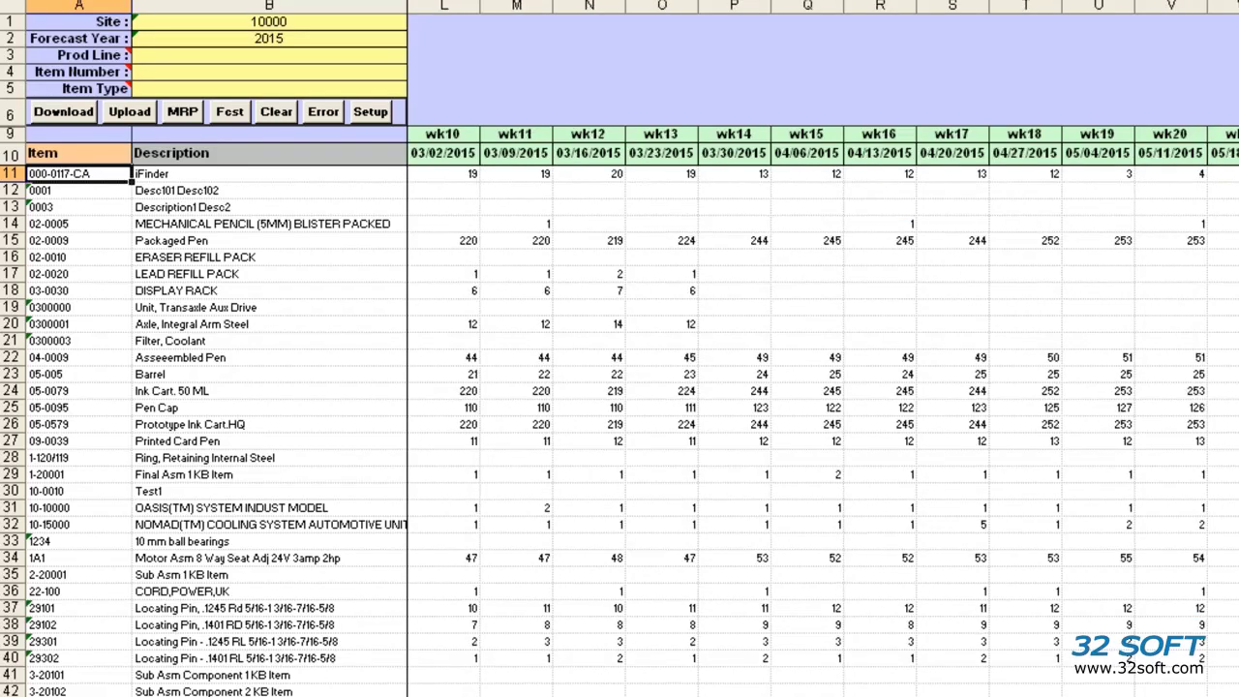
{"action": "scroll", "coordinate": [822, 406], "scroll_direction": "left", "scroll_amount": 1}
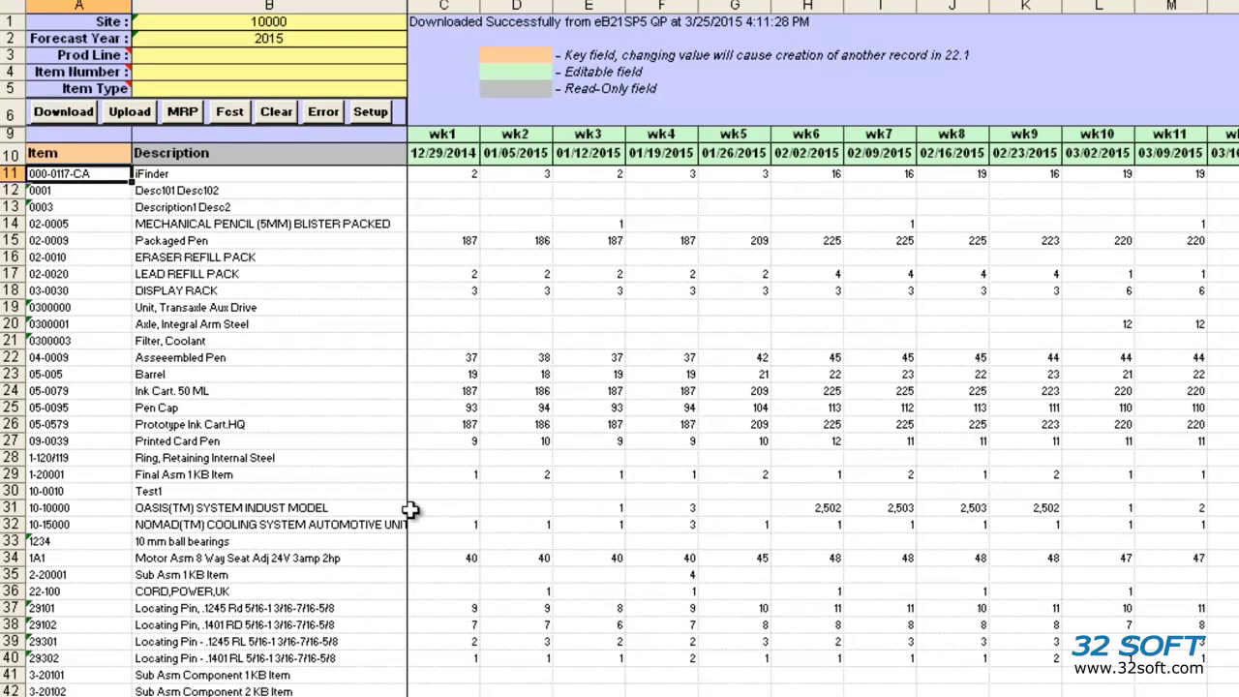
Delete the Ink Cart, Pen Cap and prototype rows and insert a row above Axle
{"action": "left_click", "coordinate": [58, 390]}
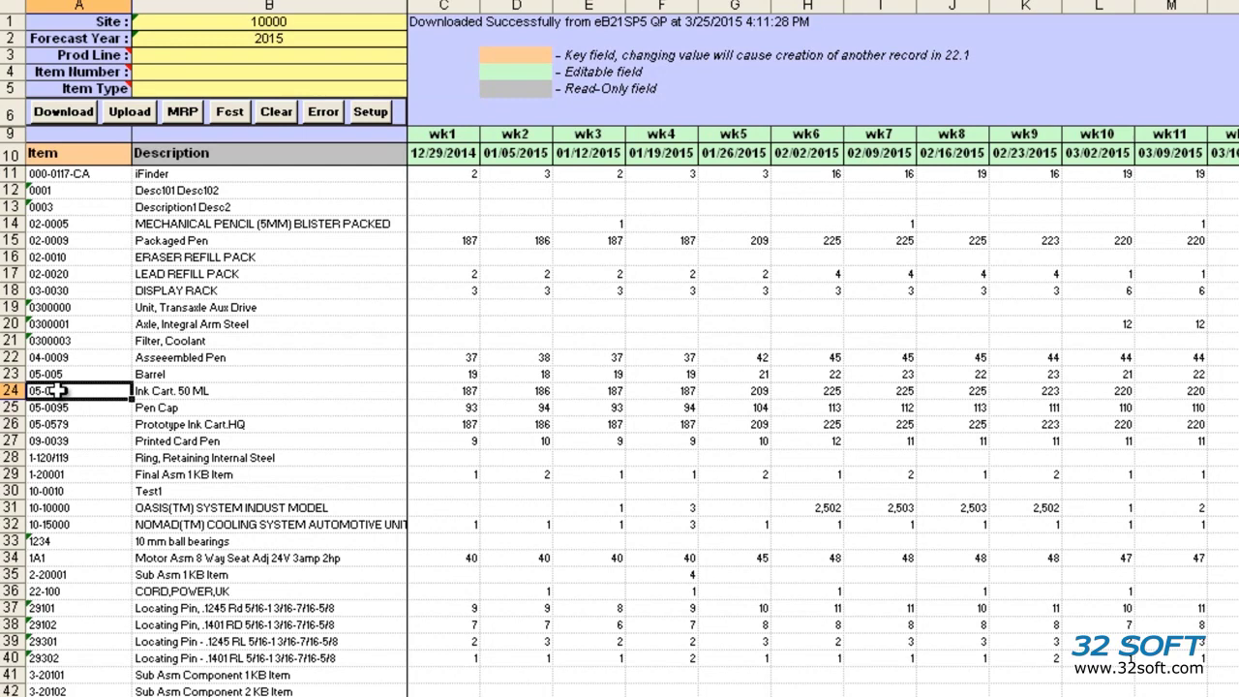
{"action": "key", "text": "shift+Right"}
{"action": "key", "text": "ctrl+space"}
{"action": "left_click", "coordinate": [58, 390]}
{"action": "key", "text": "shift+space"}
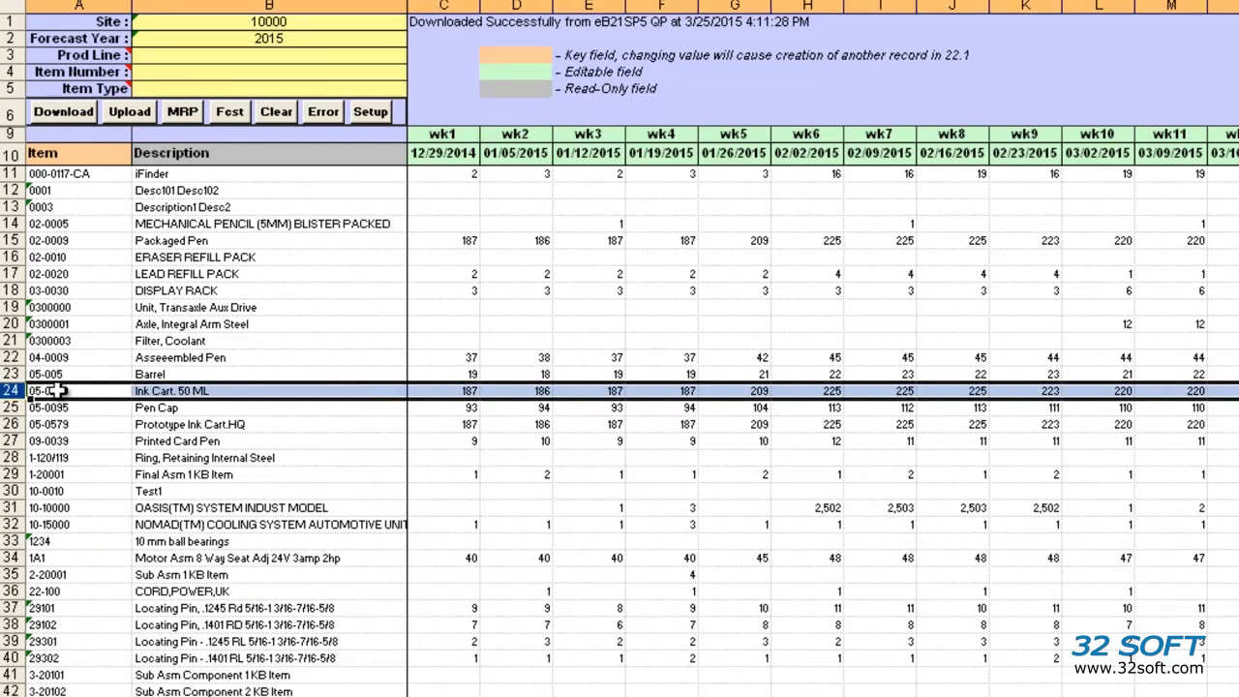
{"action": "key", "text": "ctrl+minus"}
{"action": "key", "text": "ctrl+minus"}
{"action": "key", "text": "ctrl+minus"}
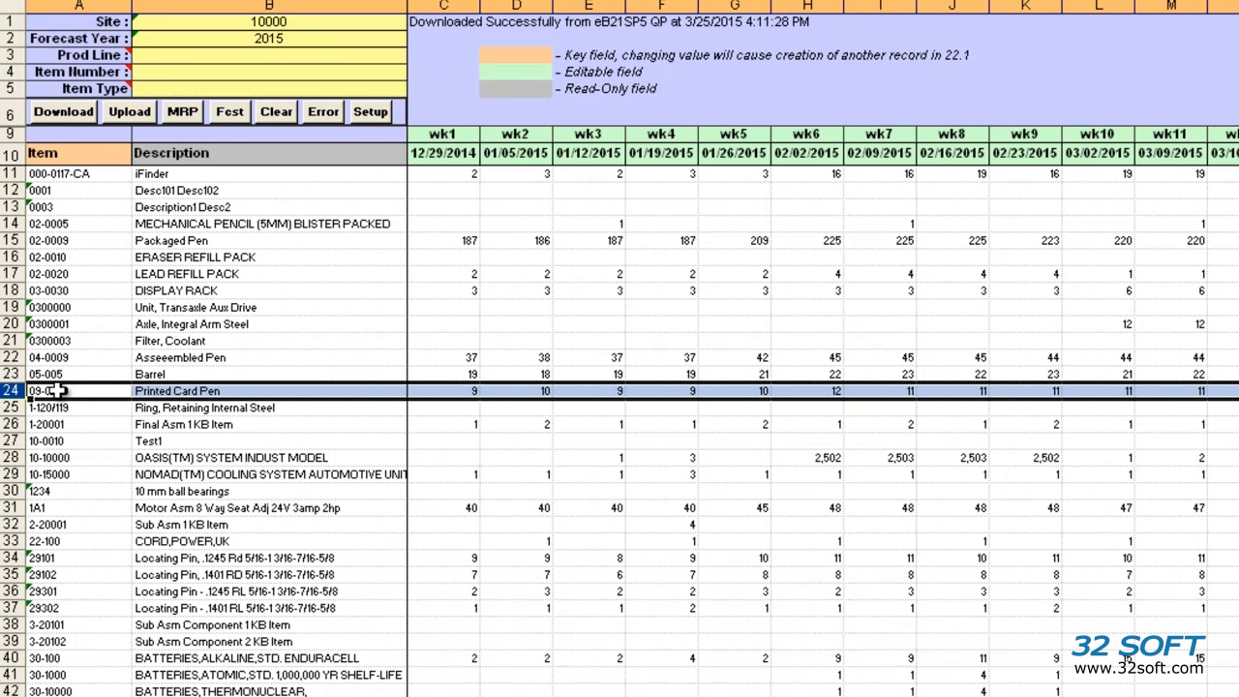
{"action": "key", "text": "Up"}
{"action": "key", "text": "Up"}
{"action": "key", "text": "Up"}
{"action": "key", "text": "Up"}
{"action": "key", "text": "shift+space"}
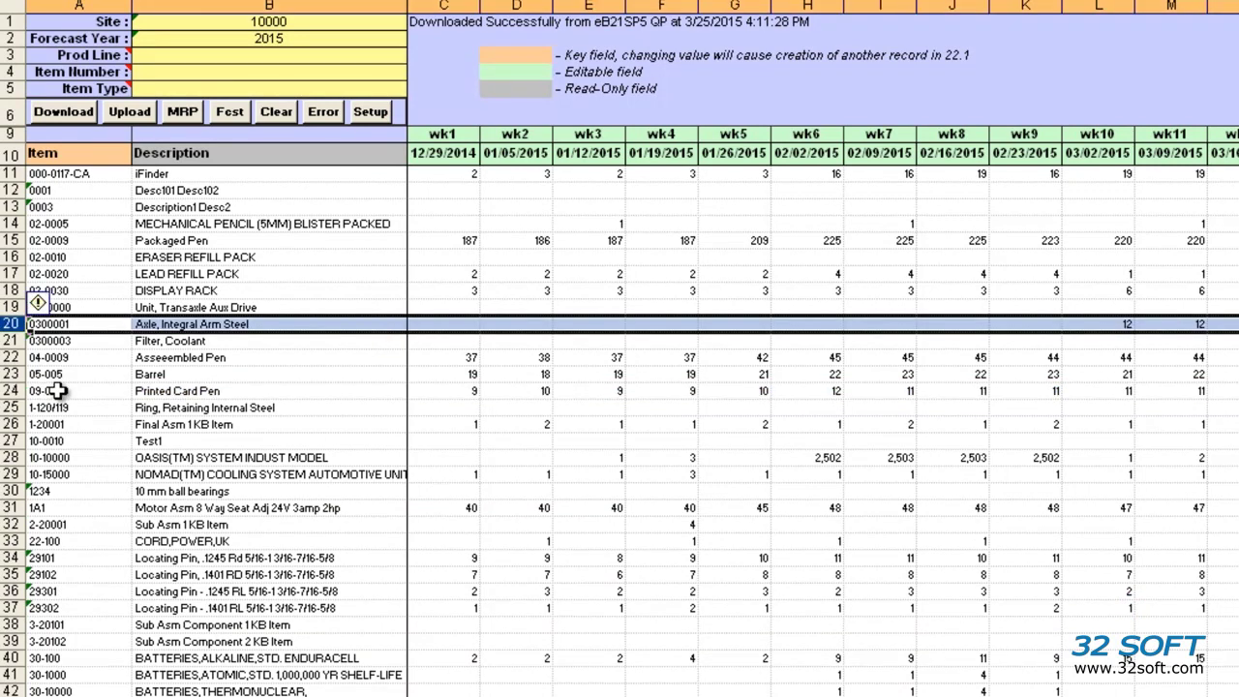
{"action": "key", "text": "ctrl+plus"}
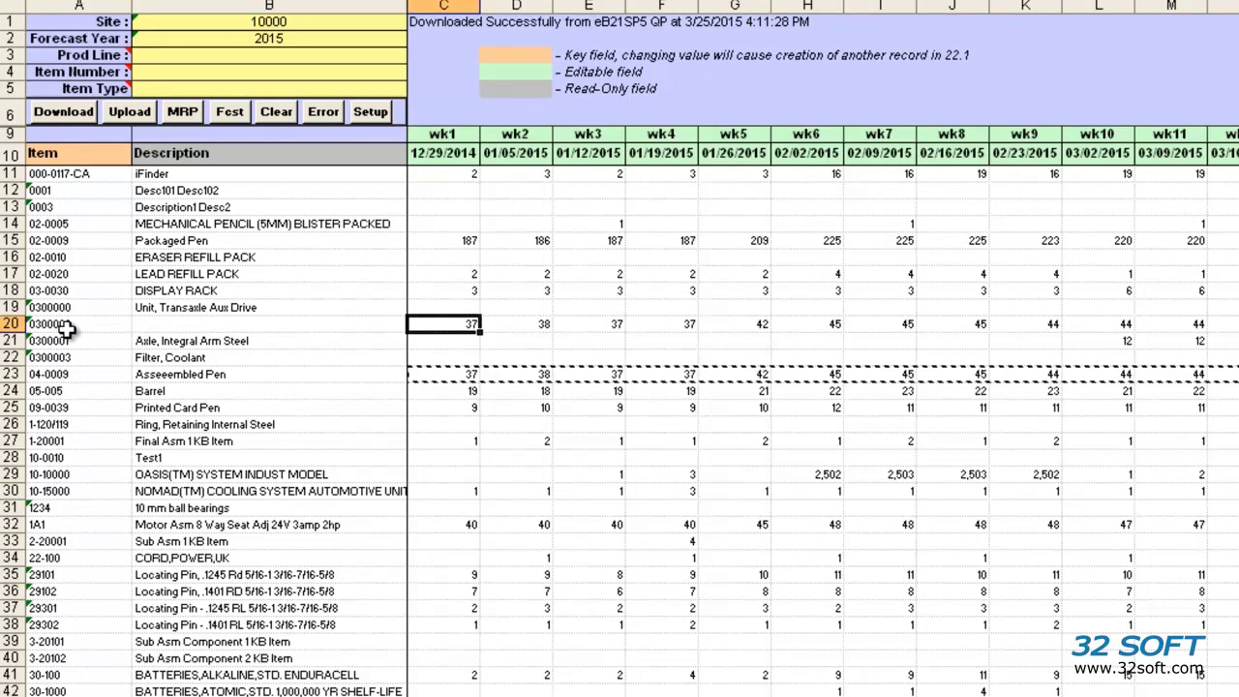
Enter 10 across item 0300006's early-2015 weekly forecasts, leaving week 4 empty
{"action": "type", "text": "10"}
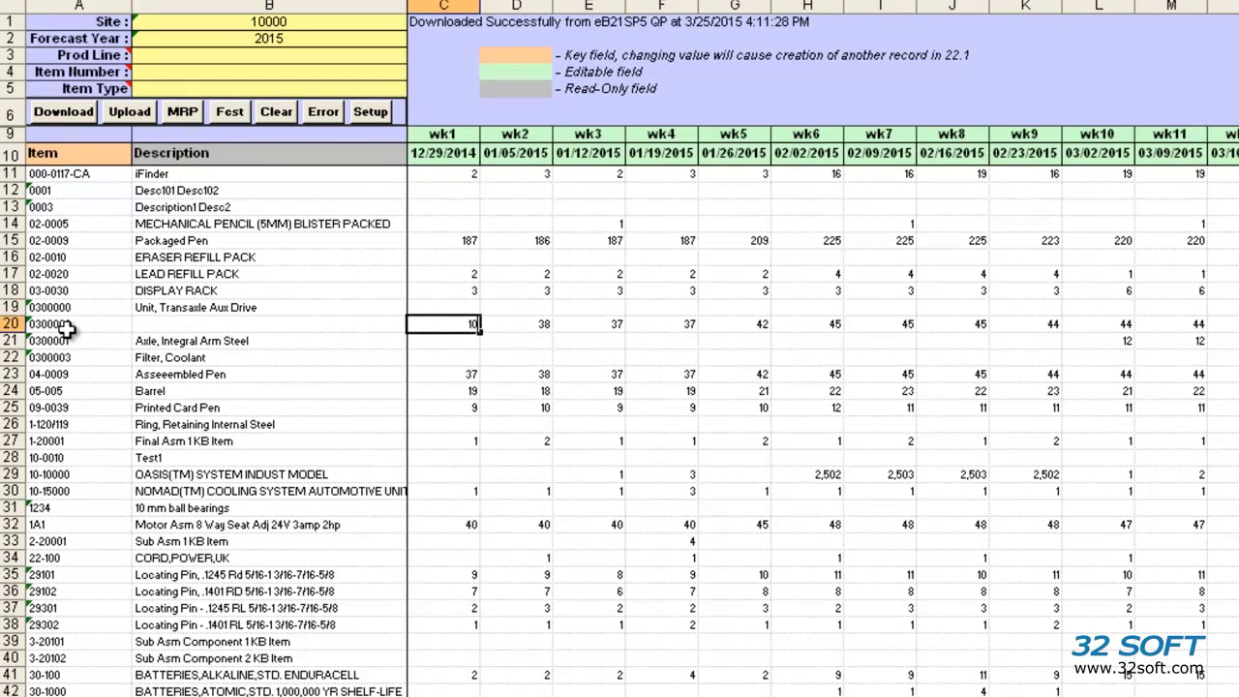
{"action": "key", "text": "Tab"}
{"action": "type", "text": "10"}
{"action": "key", "text": "Tab"}
{"action": "type", "text": "10"}
{"action": "key", "text": "Tab"}
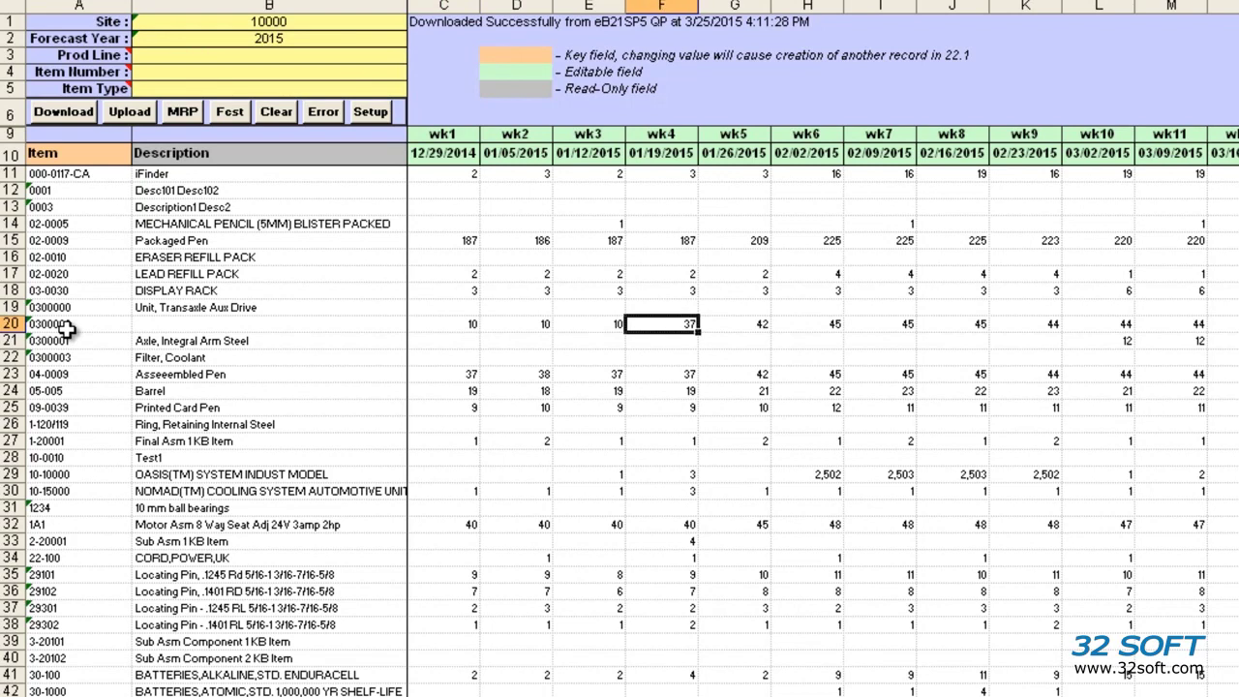
{"action": "key", "text": "Delete"}
{"action": "key", "text": "Tab"}
{"action": "type", "text": "10"}
{"action": "key", "text": "Tab"}
{"action": "type", "text": "10"}
{"action": "key", "text": "Tab"}
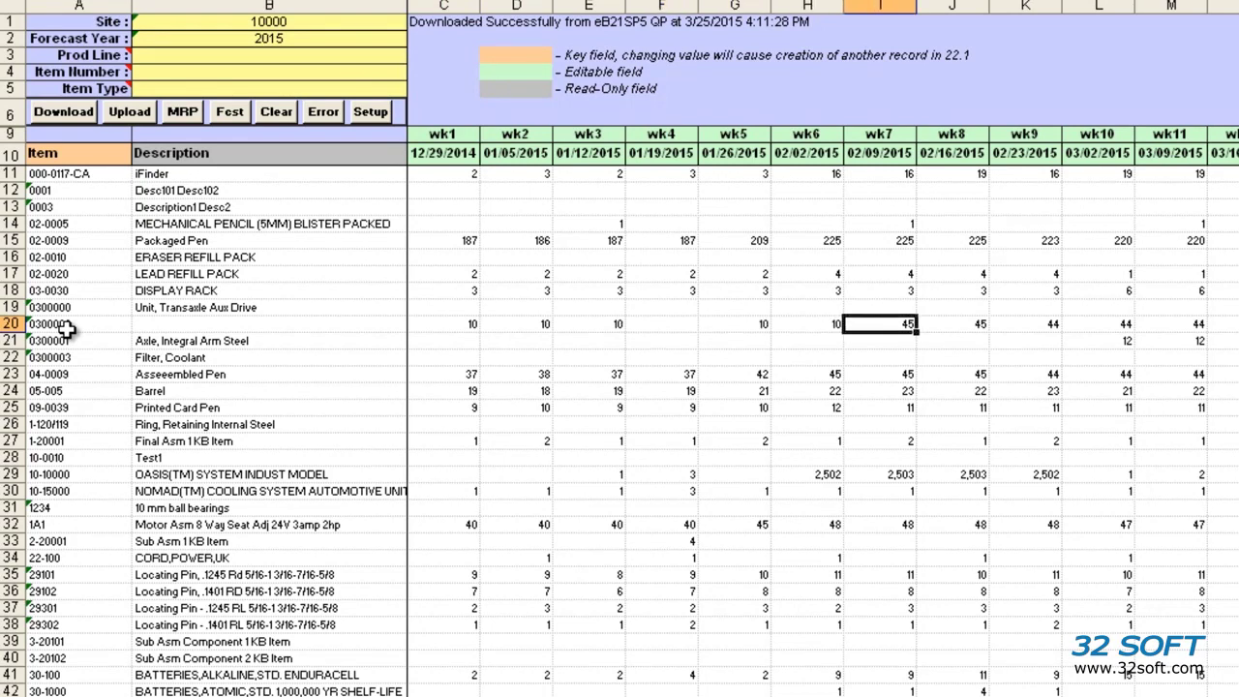
{"action": "type", "text": "10"}
{"action": "key", "text": "Tab"}
{"action": "type", "text": "10"}
{"action": "key", "text": "Tab"}
{"action": "type", "text": "10"}
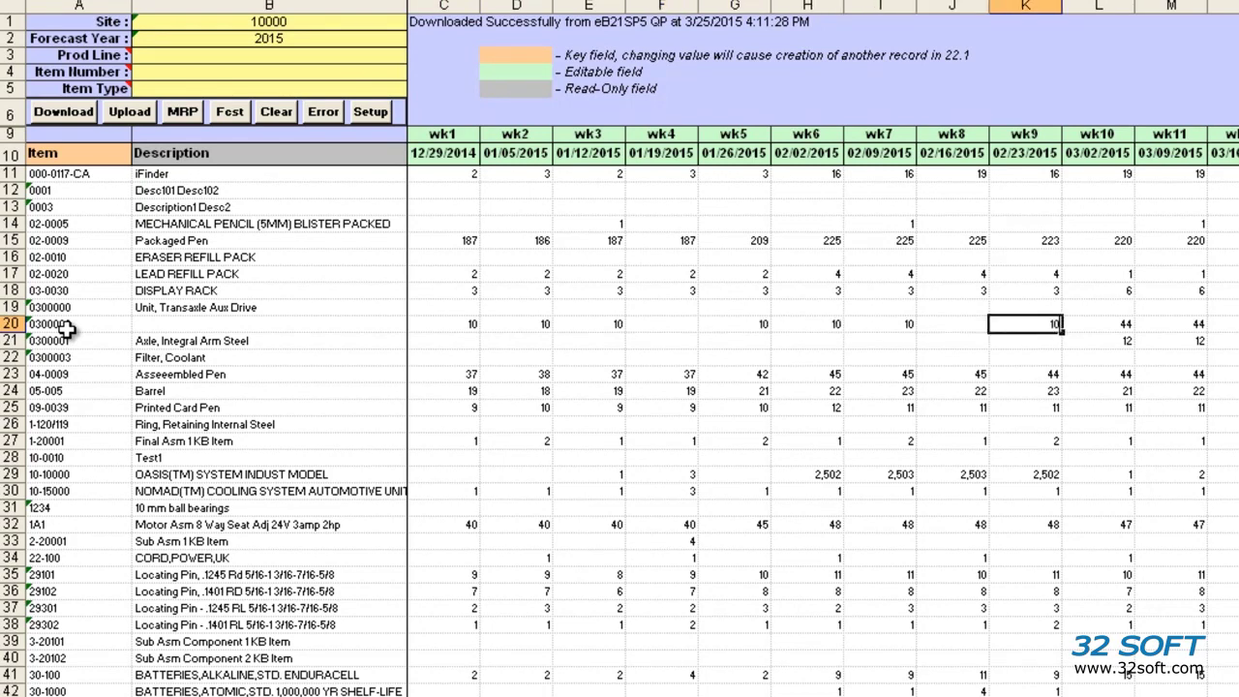
{"action": "key", "text": "Tab"}
{"action": "type", "text": "10"}
{"action": "key", "text": "Tab"}
{"action": "type", "text": "10"}
Clear item 0300006's forecast values from week 42 through week 52
{"action": "key", "text": "Left"}
{"action": "key", "text": "Left"}
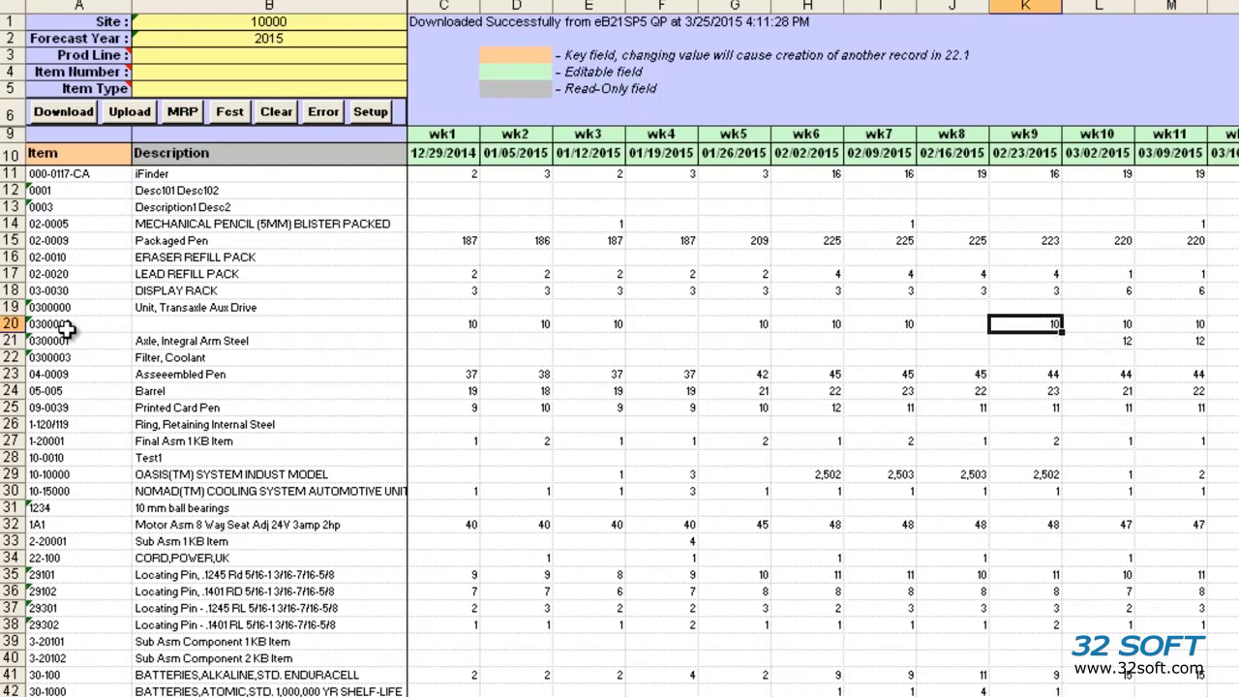
{"action": "key", "text": "Right"}
{"action": "key", "text": "Right"}
{"action": "key", "text": "Right"}
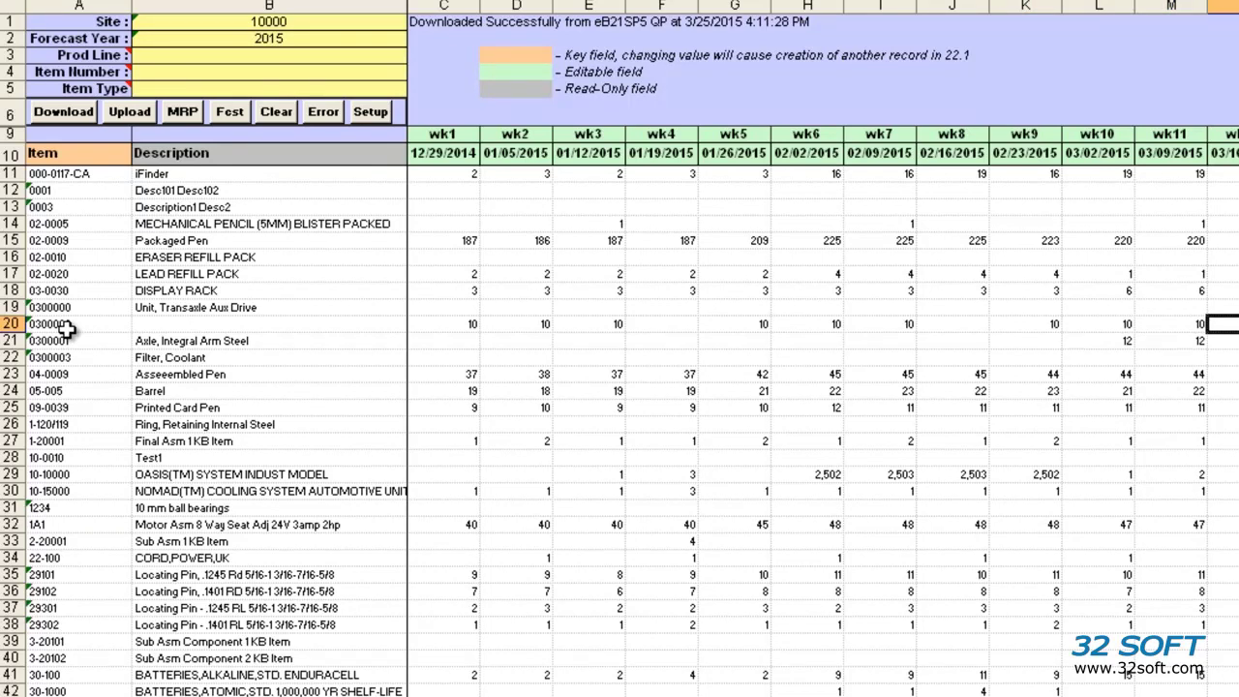
{"action": "key", "text": "ctrl+shift+Right"}
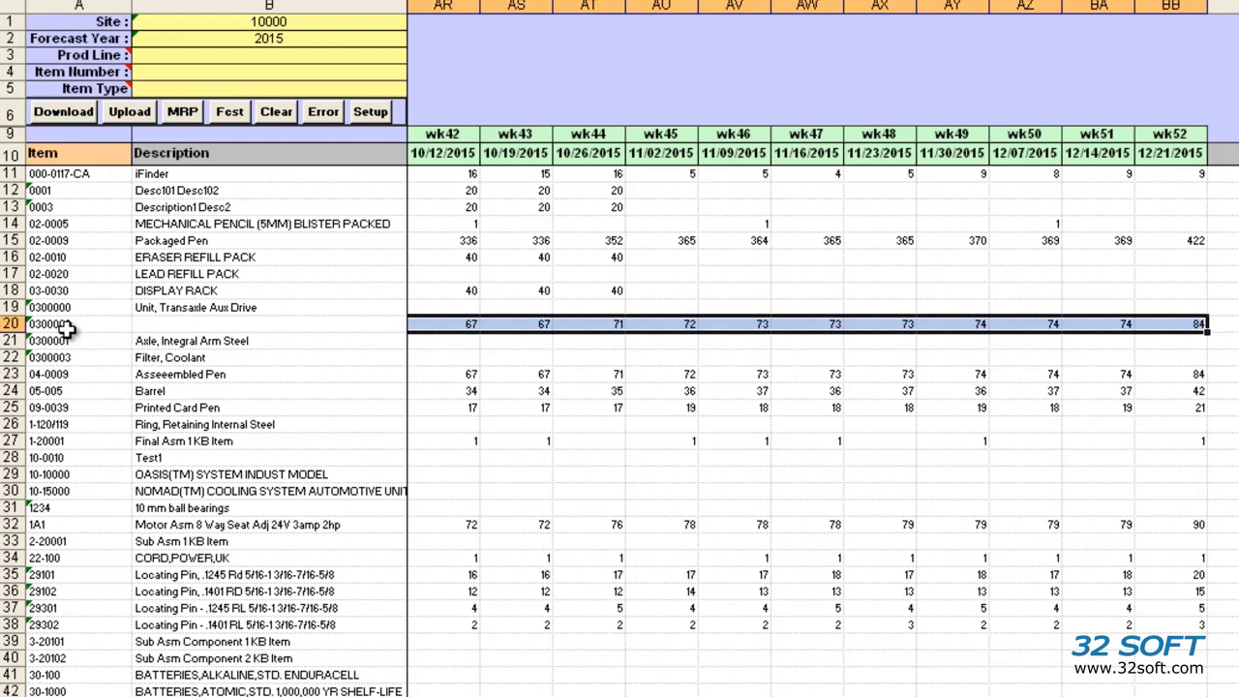
{"action": "key", "text": "Delete"}
Read the MRP detail for item 03-0030 DISPLAY RACK, then run its forecast inquiry
{"action": "left_click", "coordinate": [96, 290]}
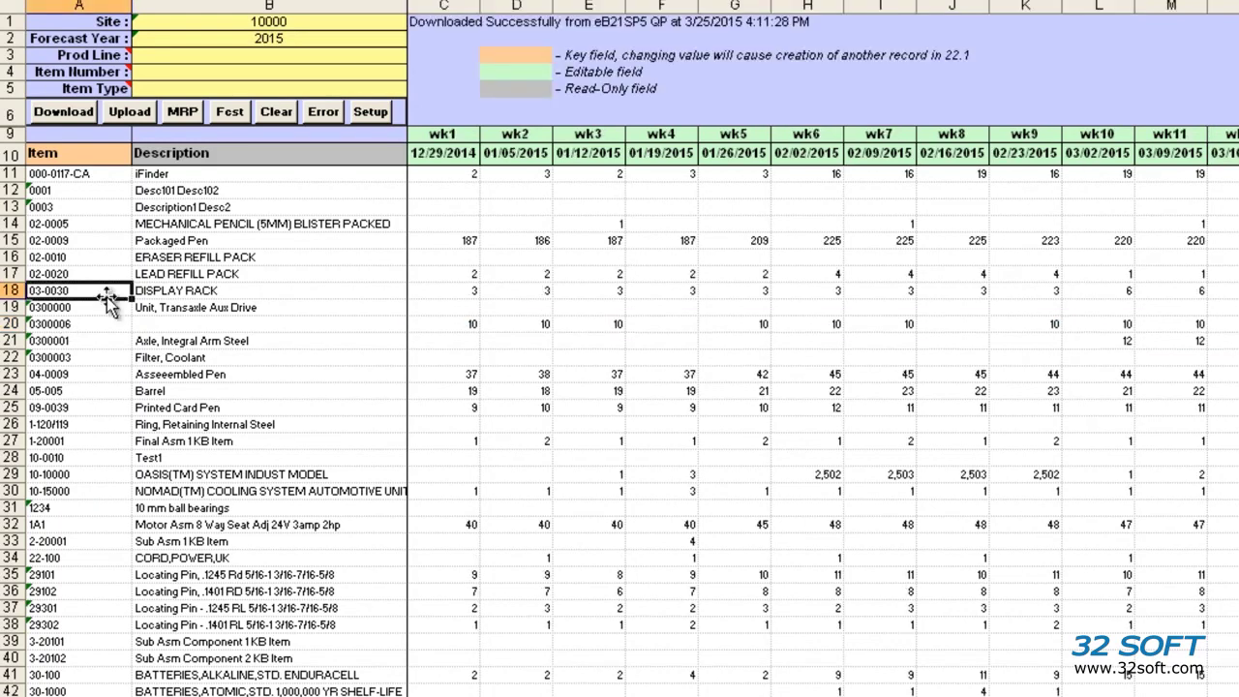
{"action": "left_click", "coordinate": [187, 117]}
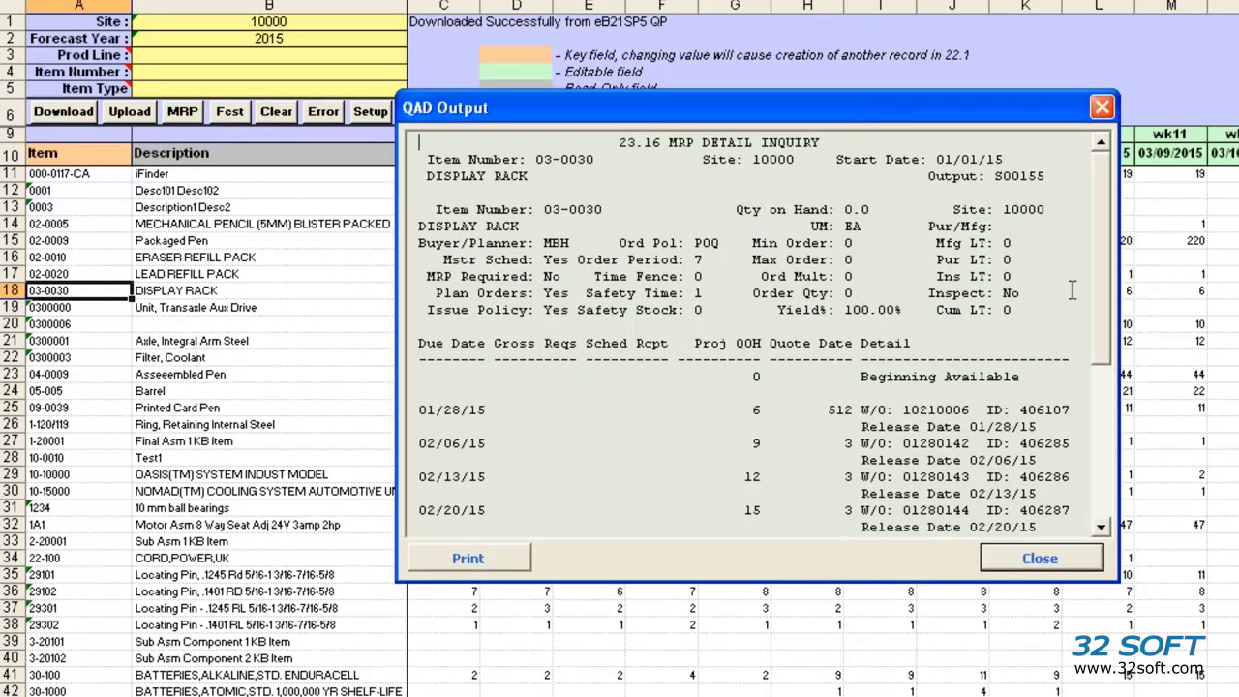
{"action": "scroll", "coordinate": [1100, 243], "scroll_direction": "down", "scroll_amount": 5}
{"action": "scroll", "coordinate": [1096, 242], "scroll_direction": "up", "scroll_amount": 4}
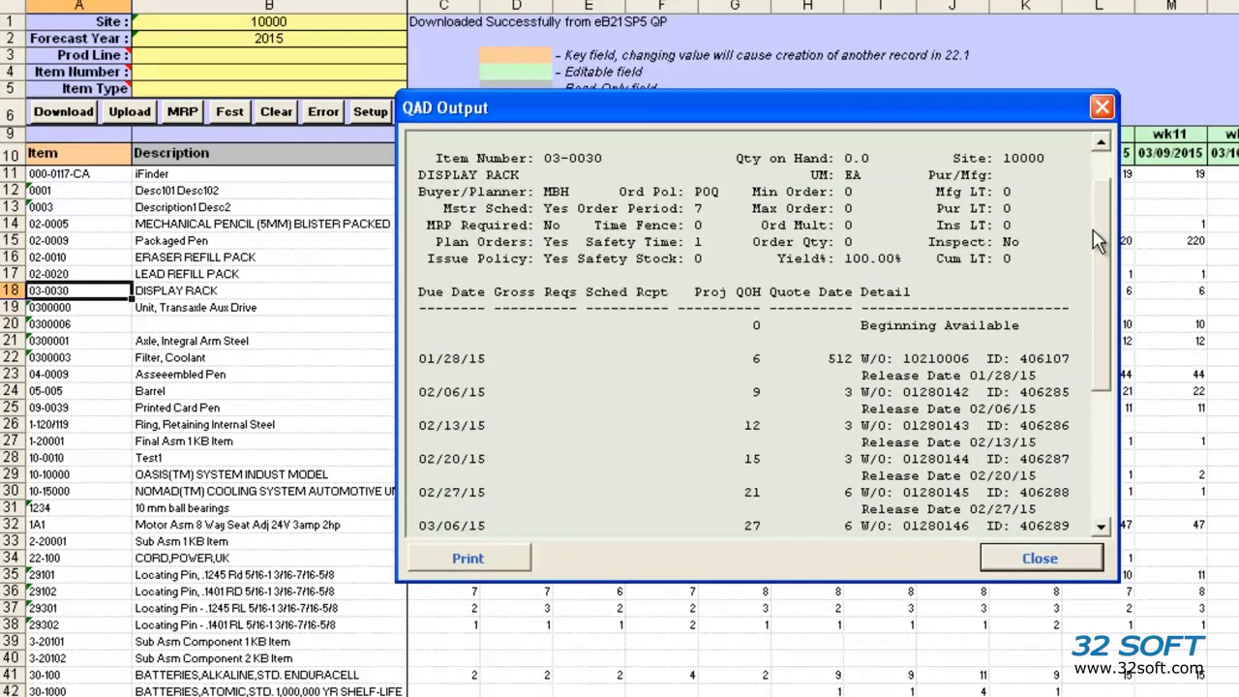
{"action": "scroll", "coordinate": [1096, 242], "scroll_direction": "up", "scroll_amount": 1}
{"action": "left_click", "coordinate": [1054, 561]}
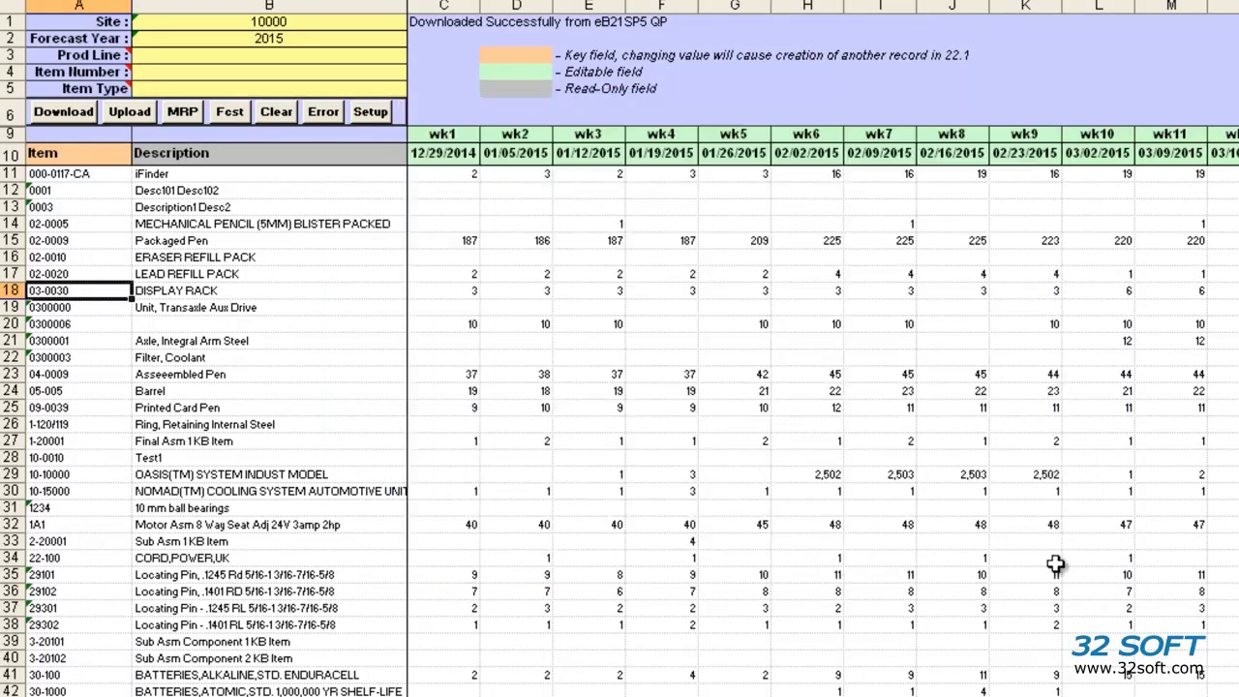
{"action": "left_click", "coordinate": [228, 114]}
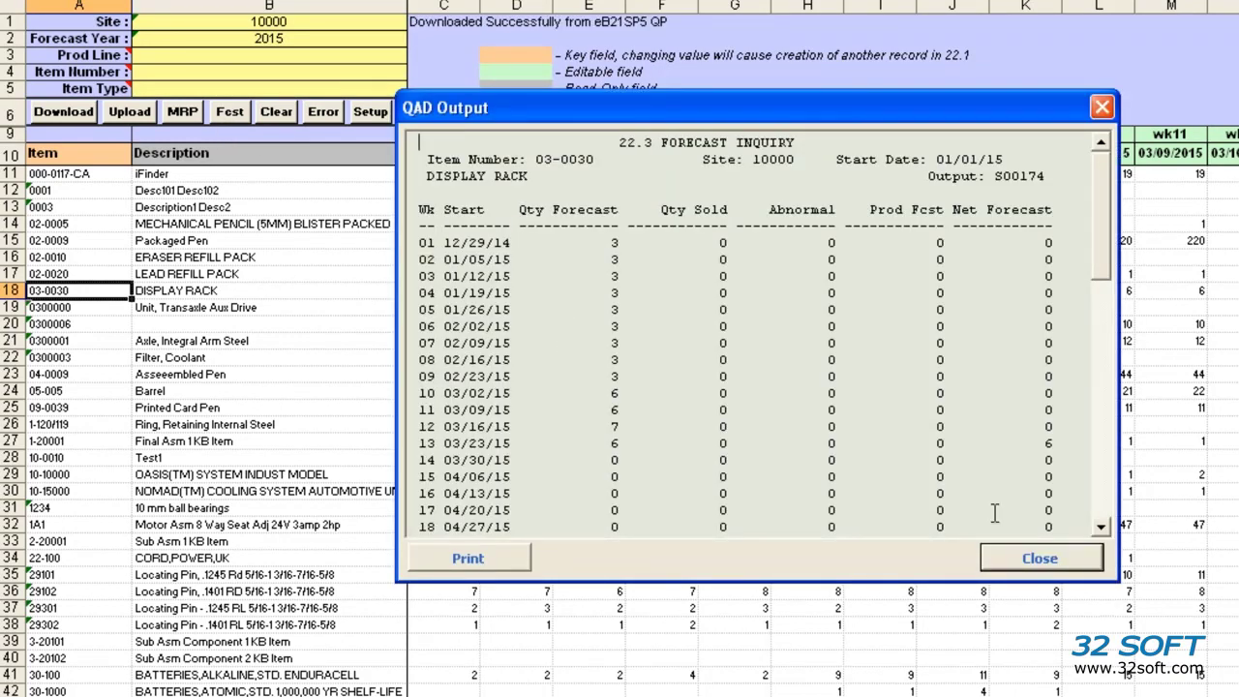
Close the forecast inquiry and enter 2016 as the Forecast Year in B2
{"action": "left_click", "coordinate": [1040, 558]}
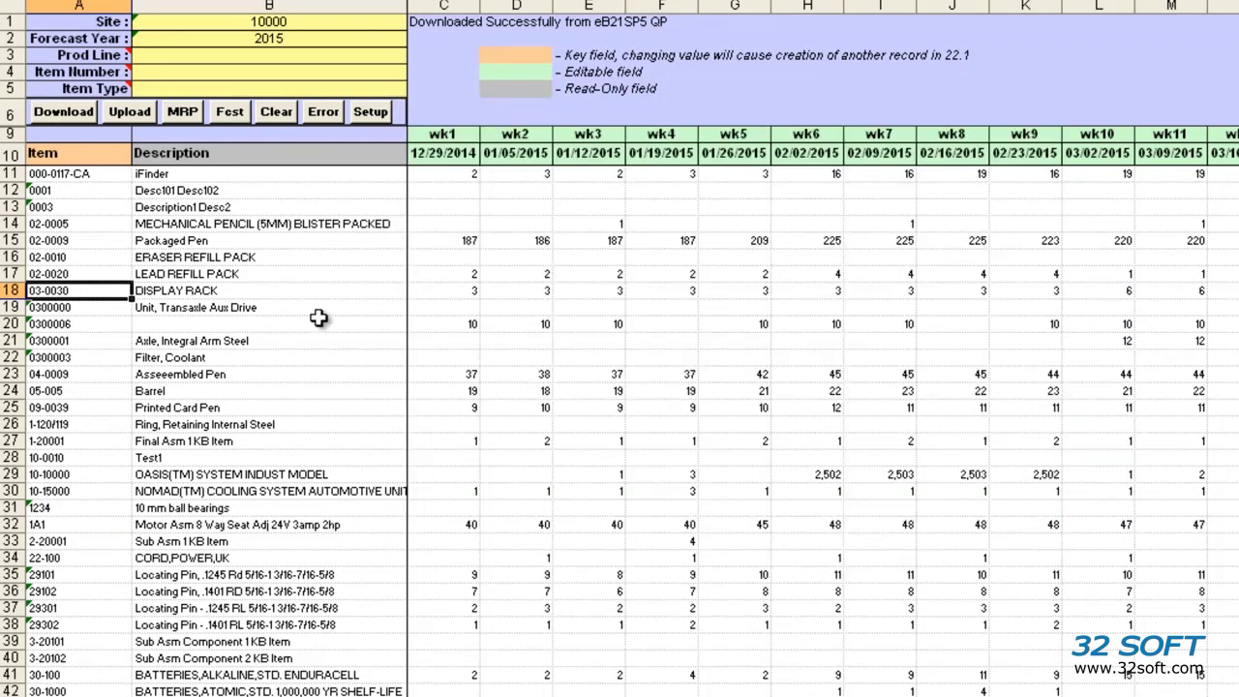
{"action": "left_click", "coordinate": [278, 38]}
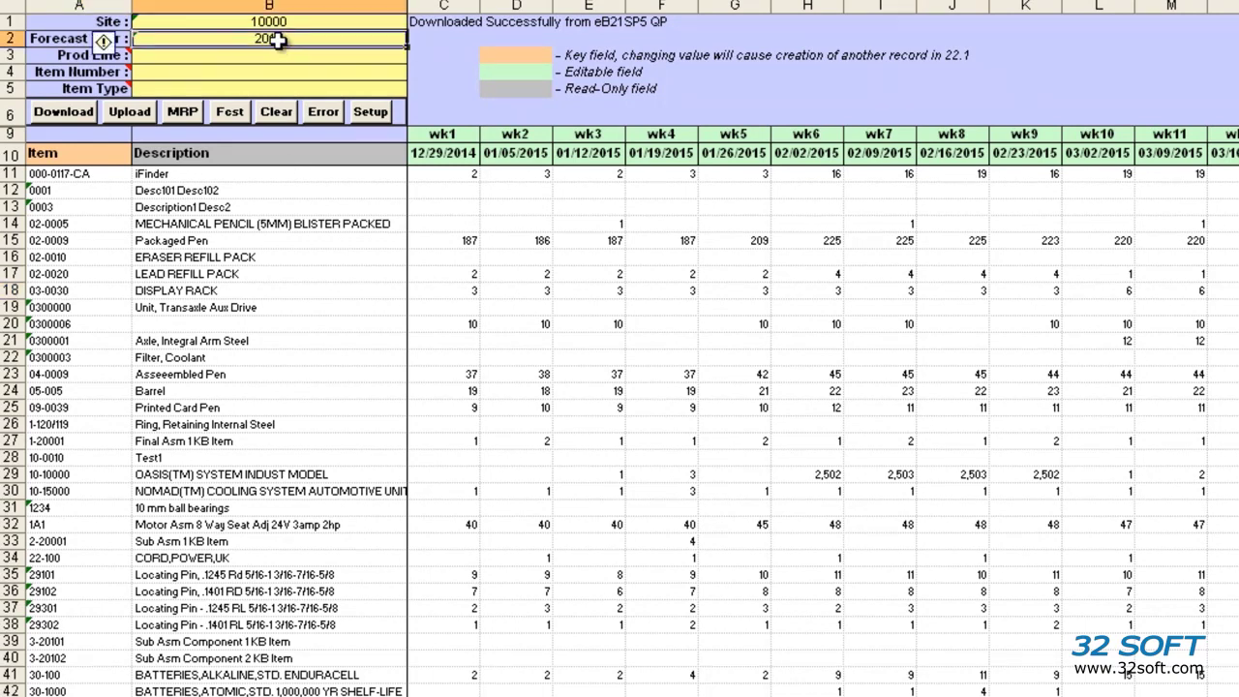
{"action": "type", "text": "2016"}
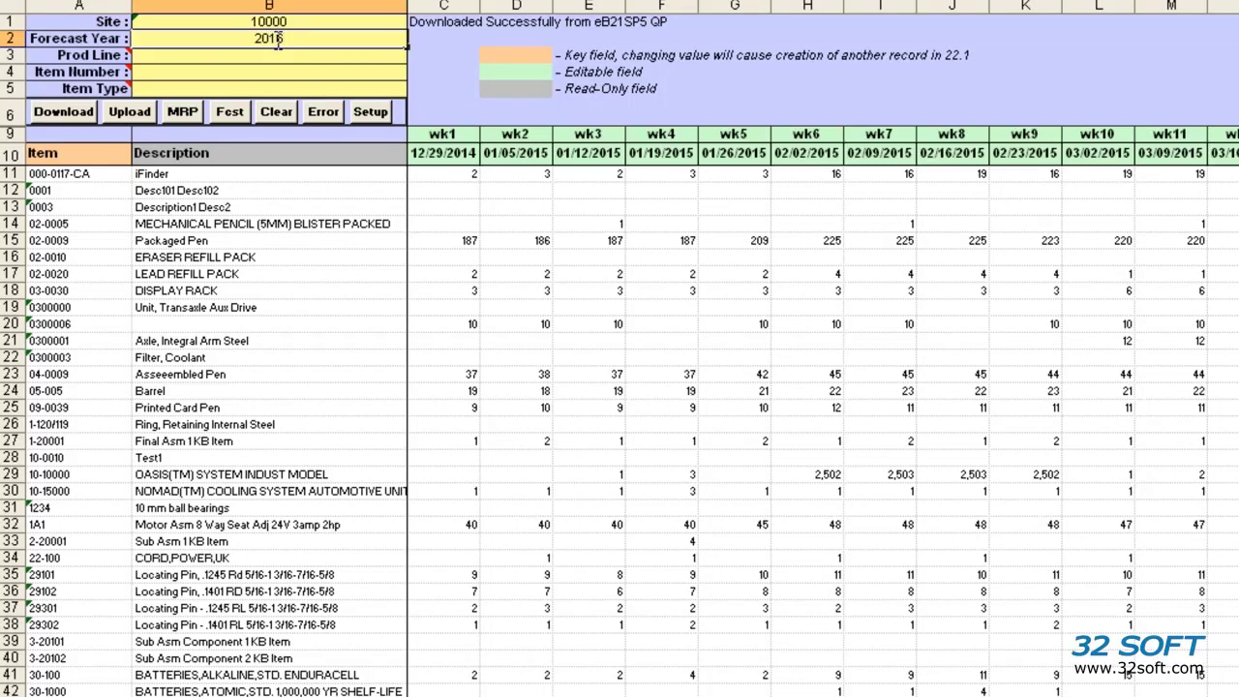
{"action": "key", "text": "Return"}
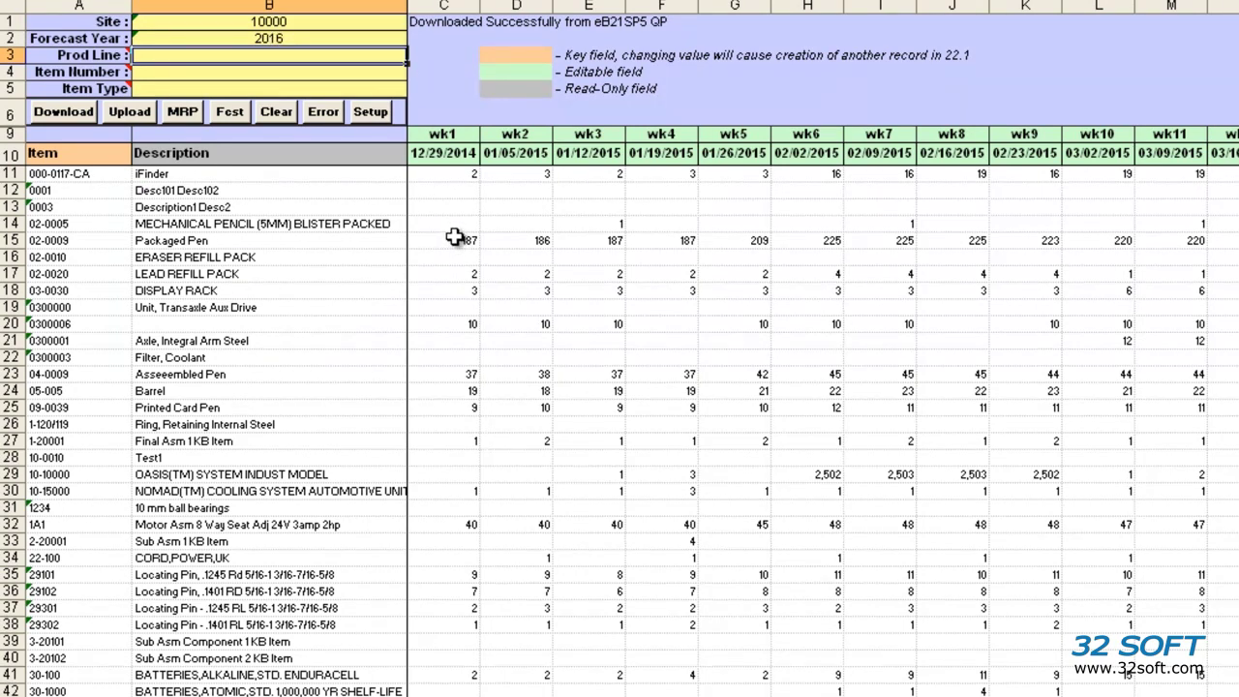
Upload the forecast to QAD and close the status report showing errors for item 0300006
{"action": "left_click", "coordinate": [120, 111]}
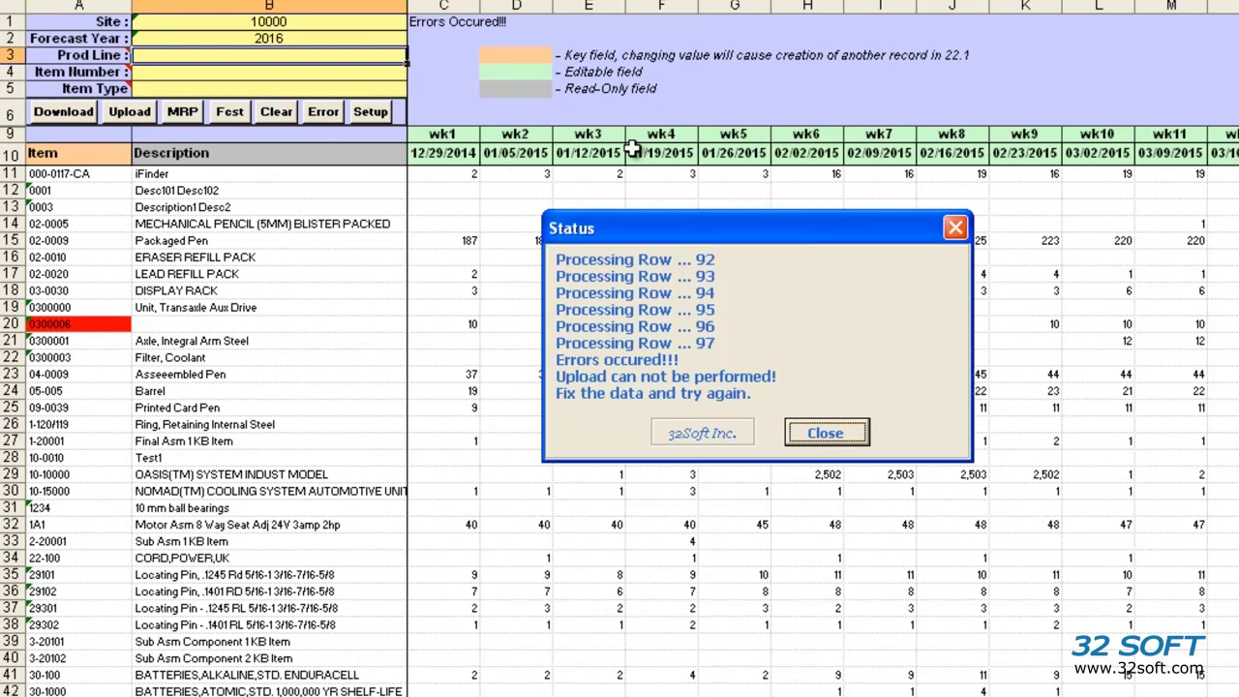
{"action": "left_click", "coordinate": [826, 434]}
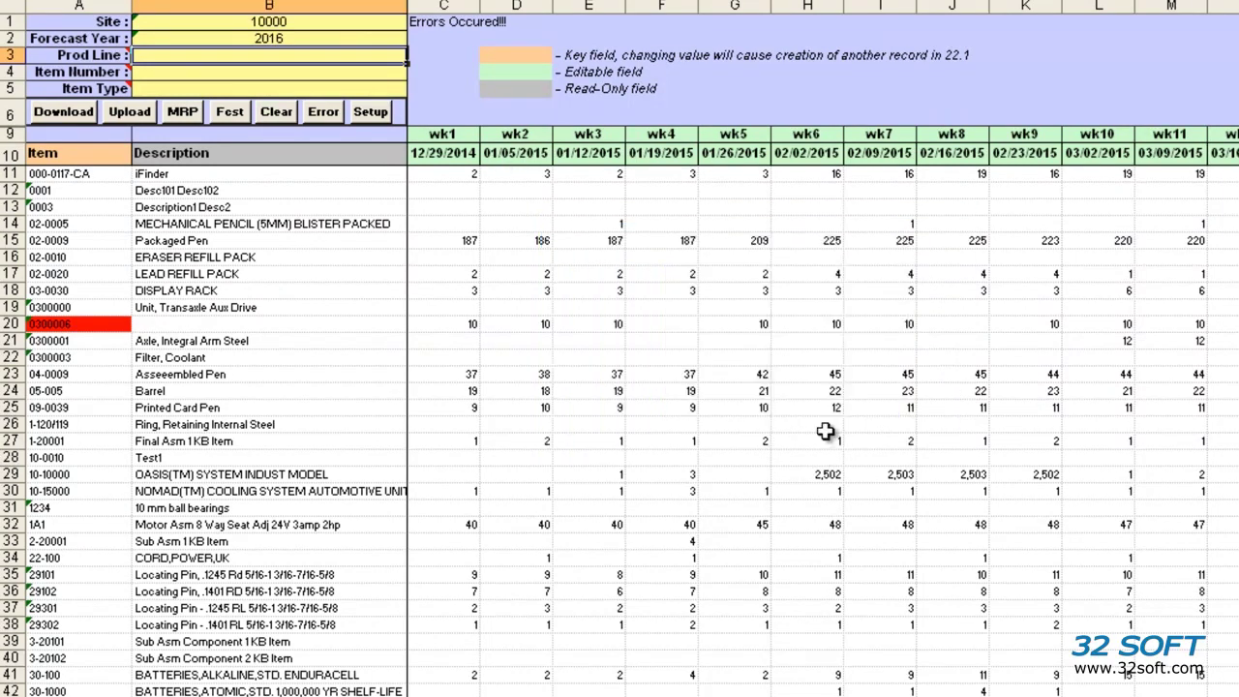
Jump to the flagged error in A20 and change item number 0300006 to 0300002
{"action": "left_click", "coordinate": [321, 115]}
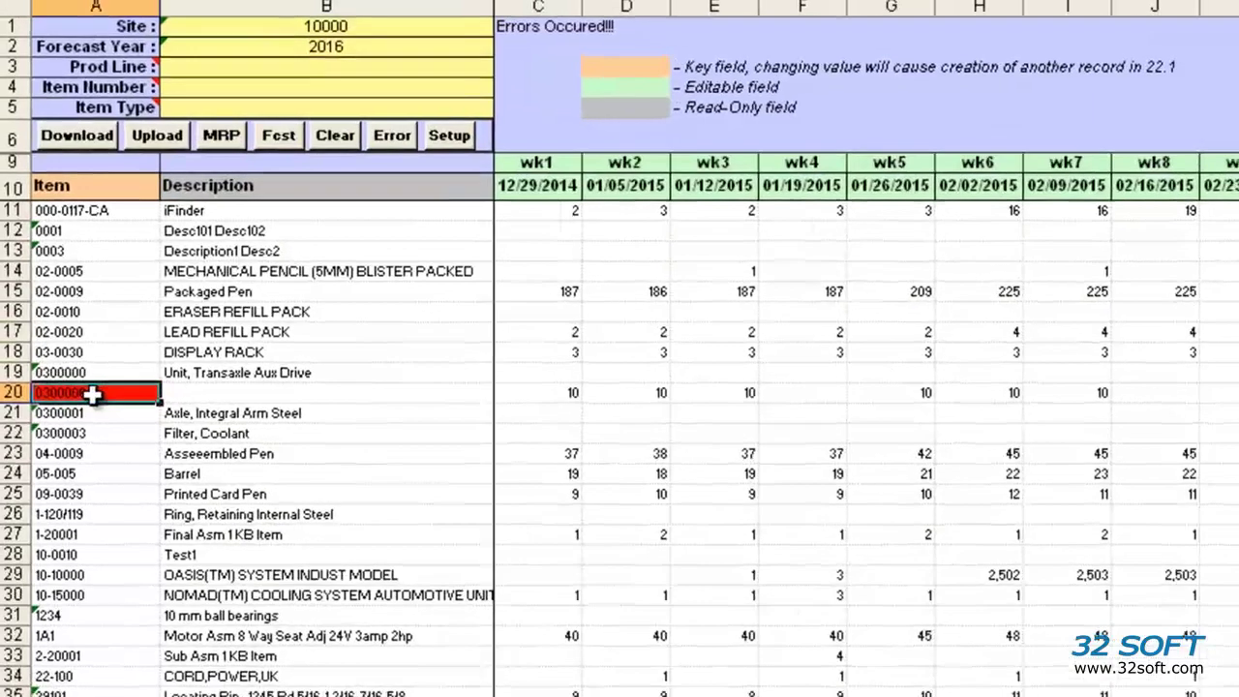
{"action": "mouse_move", "coordinate": [77, 324]}
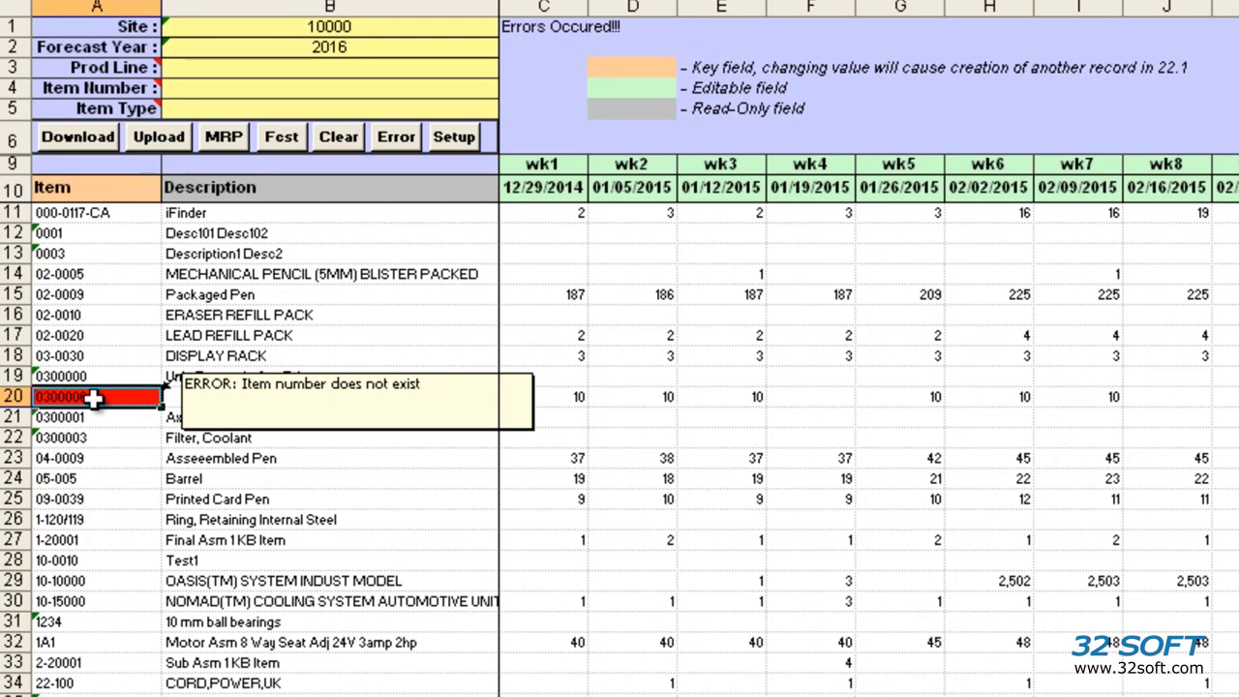
{"action": "left_click", "coordinate": [94, 397]}
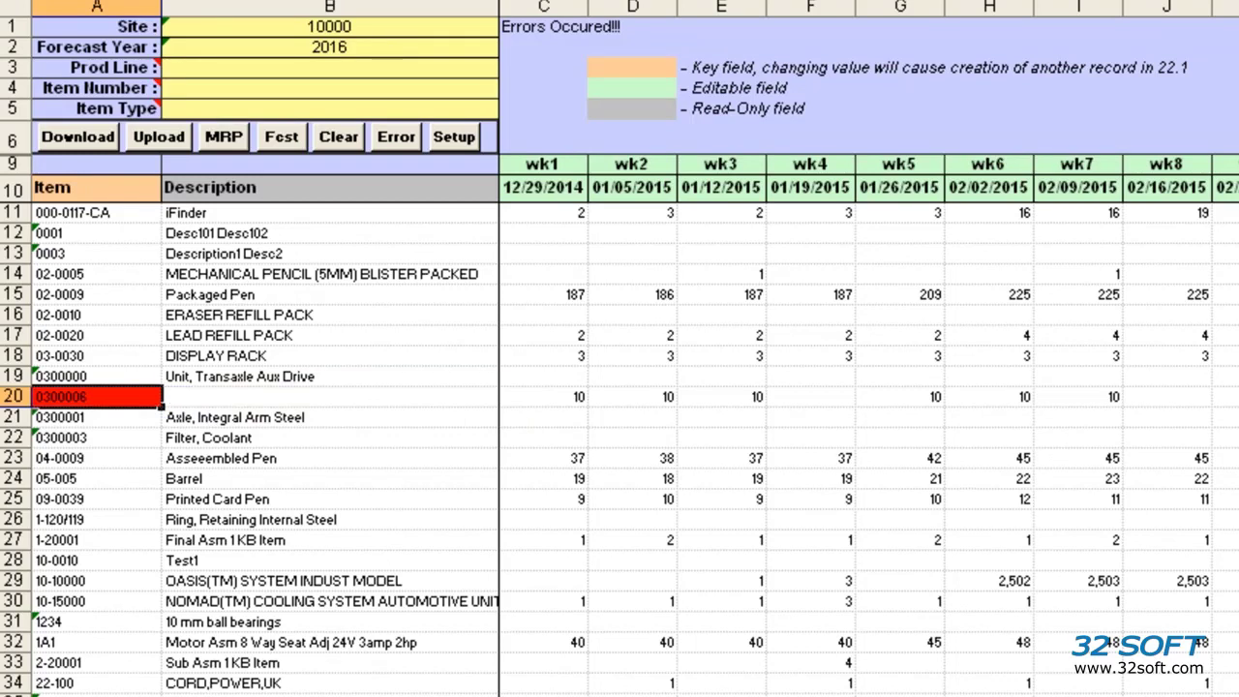
{"action": "type", "text": "0300002"}
{"action": "key", "text": "Return"}
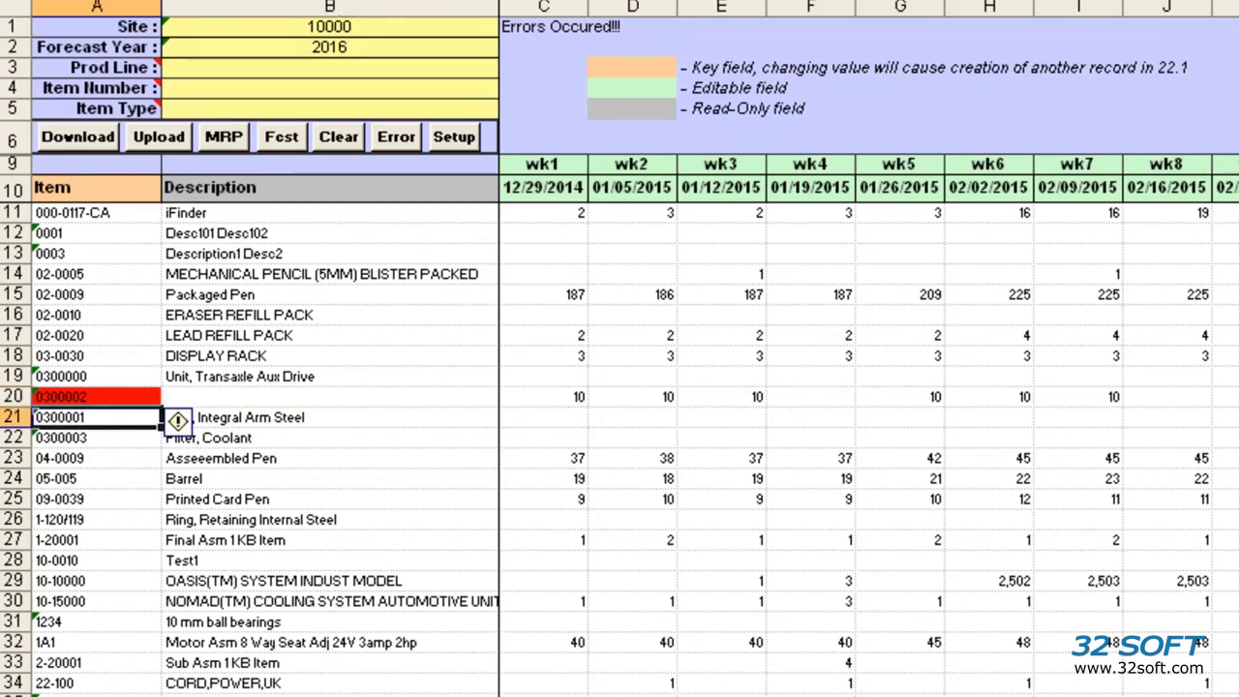
{"action": "left_click", "coordinate": [401, 135]}
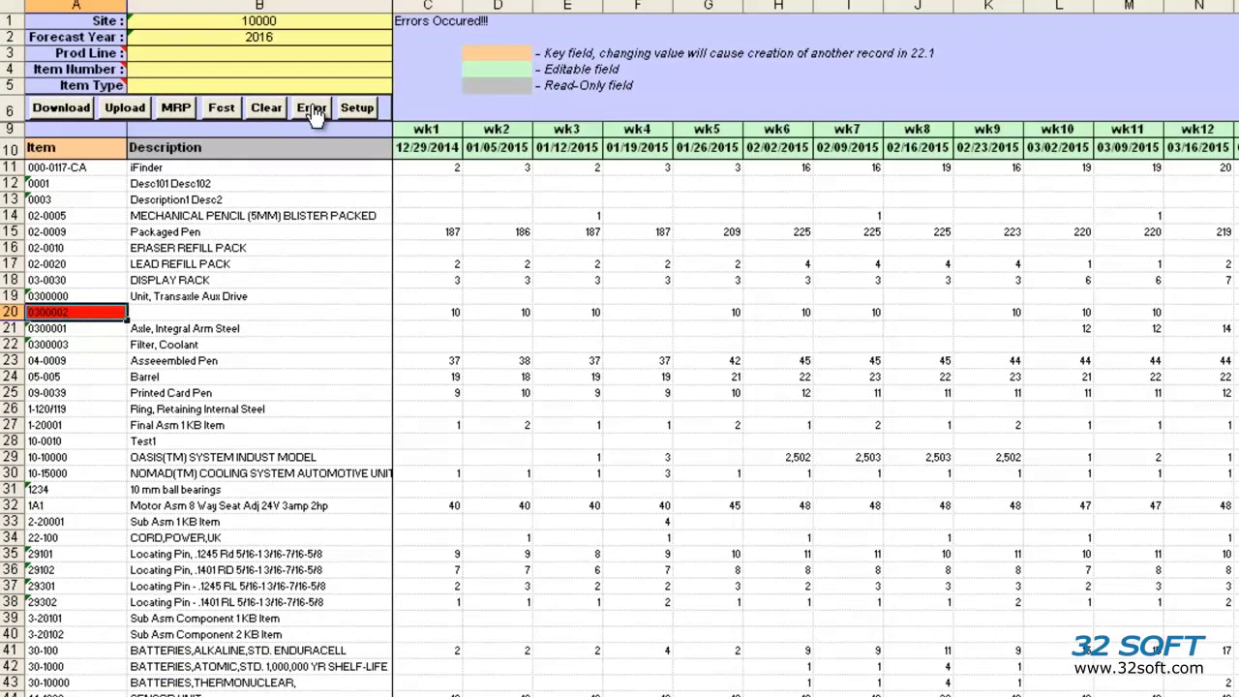
Upload the corrected forecast to QAD, then download it again to refresh the sheet
{"action": "left_click", "coordinate": [125, 107]}
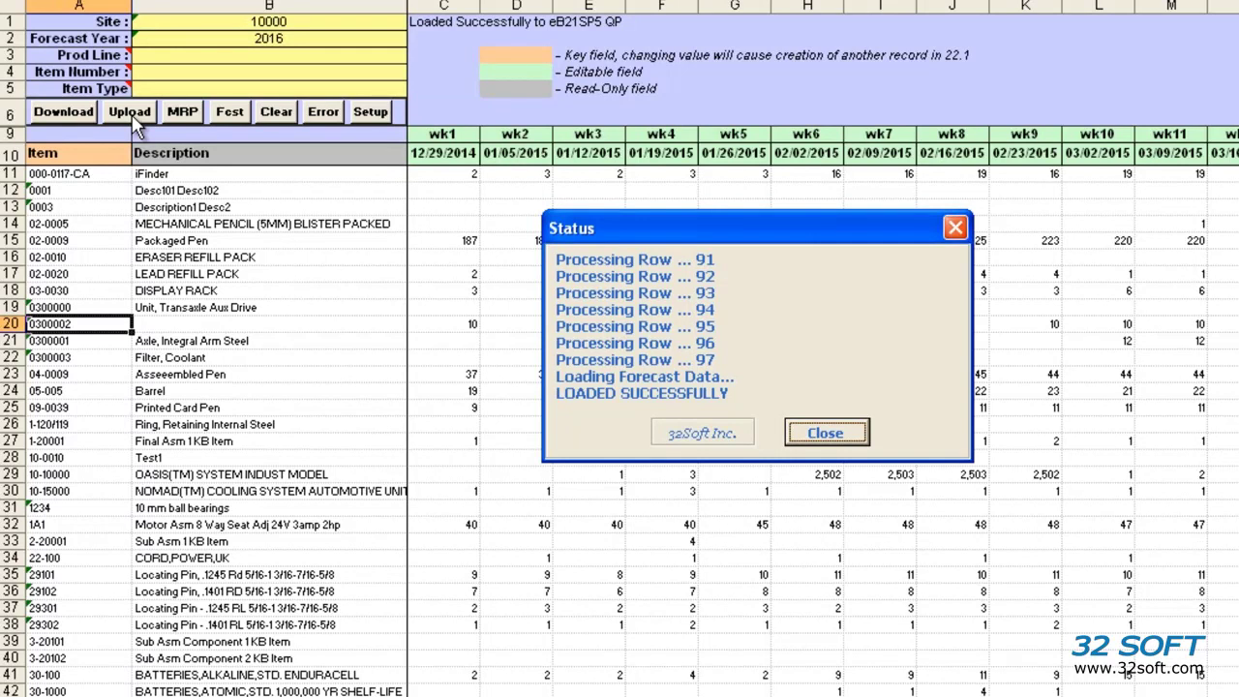
{"action": "left_click", "coordinate": [61, 112]}
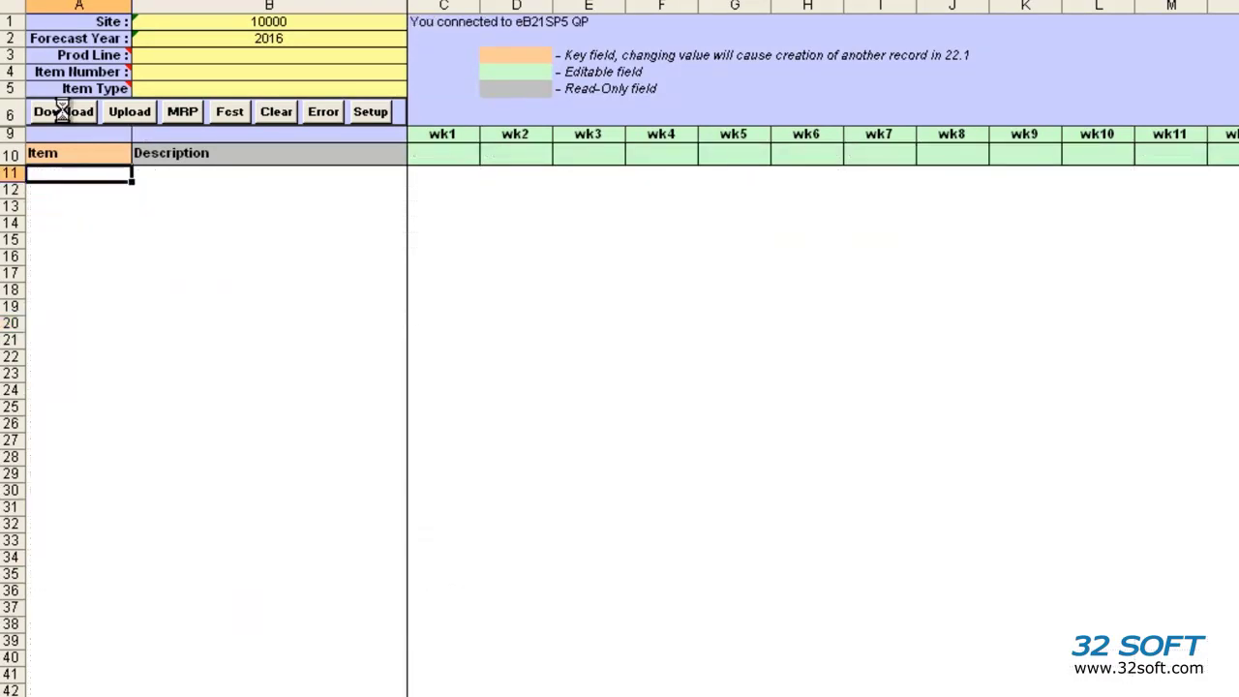